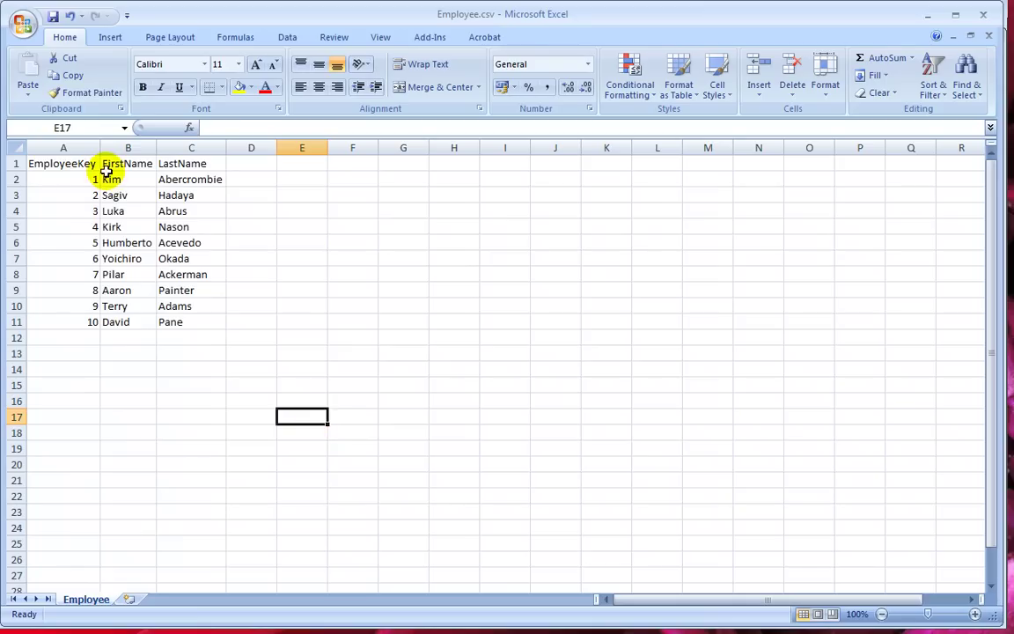
Step: Examine the employee records in Employee.csv and the column headings and data in NewEmployees.csv
{"action": "left_click", "coordinate": [209, 340]}
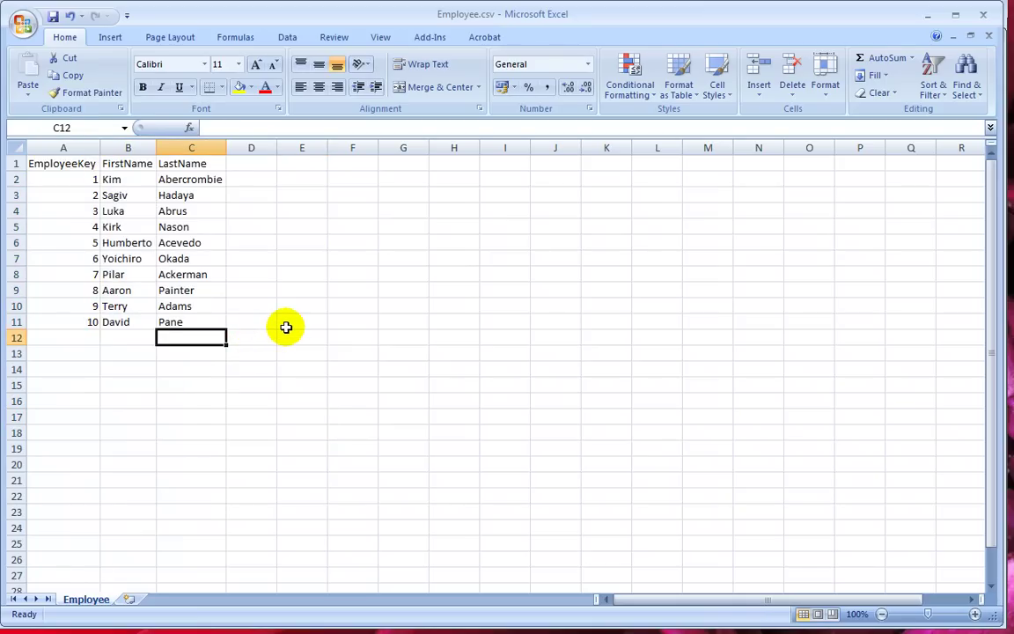
{"action": "key", "text": "ctrl+Tab"}
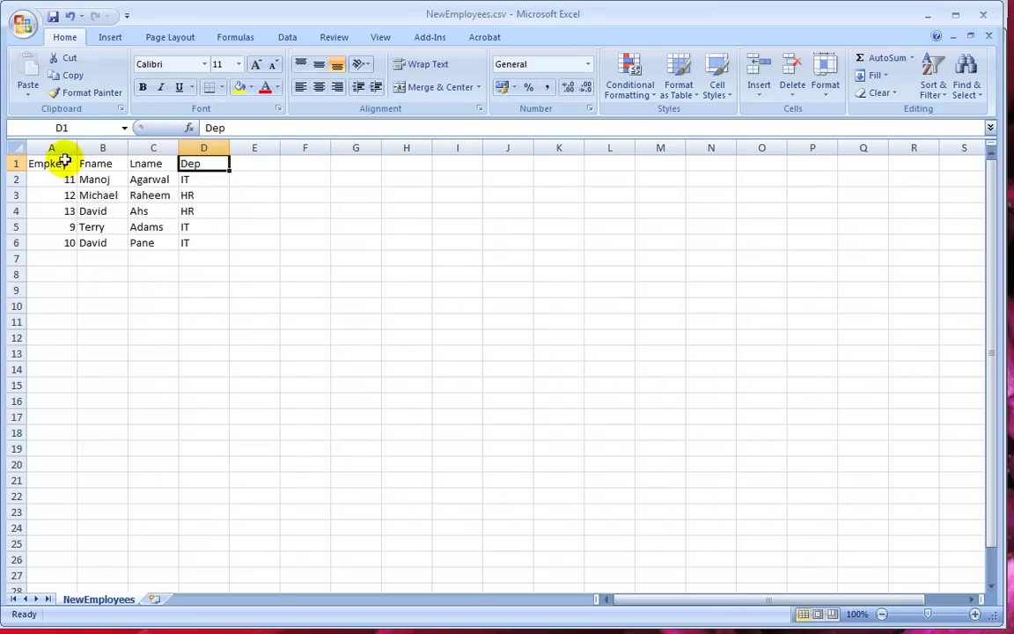
{"action": "left_click_drag", "start_coordinate": [50, 145], "coordinate": [167, 160]}
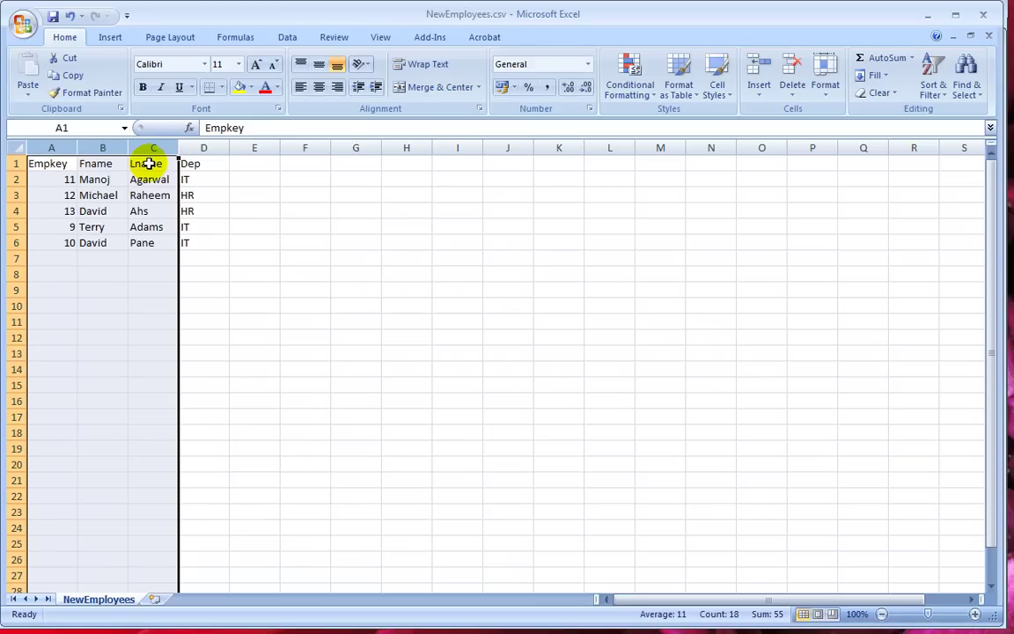
{"action": "left_click", "coordinate": [192, 162]}
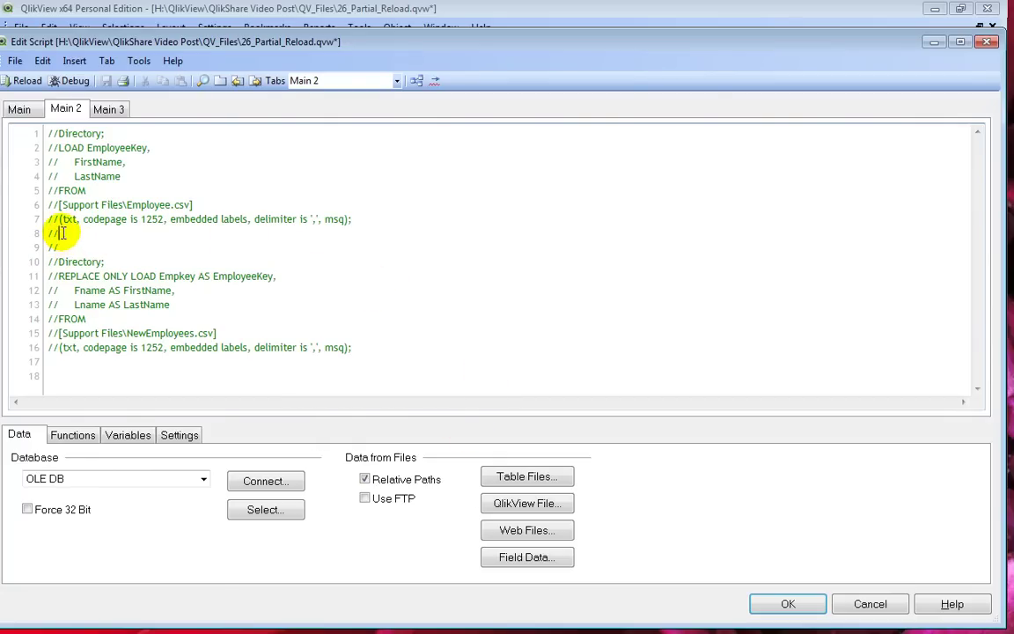
Step: Uncomment the Employee.csv load statement in the QlikView Main 2 script and reload the data
{"action": "left_click_drag", "start_coordinate": [61, 232], "coordinate": [18, 113]}
{"action": "left_click", "coordinate": [44, 61]}
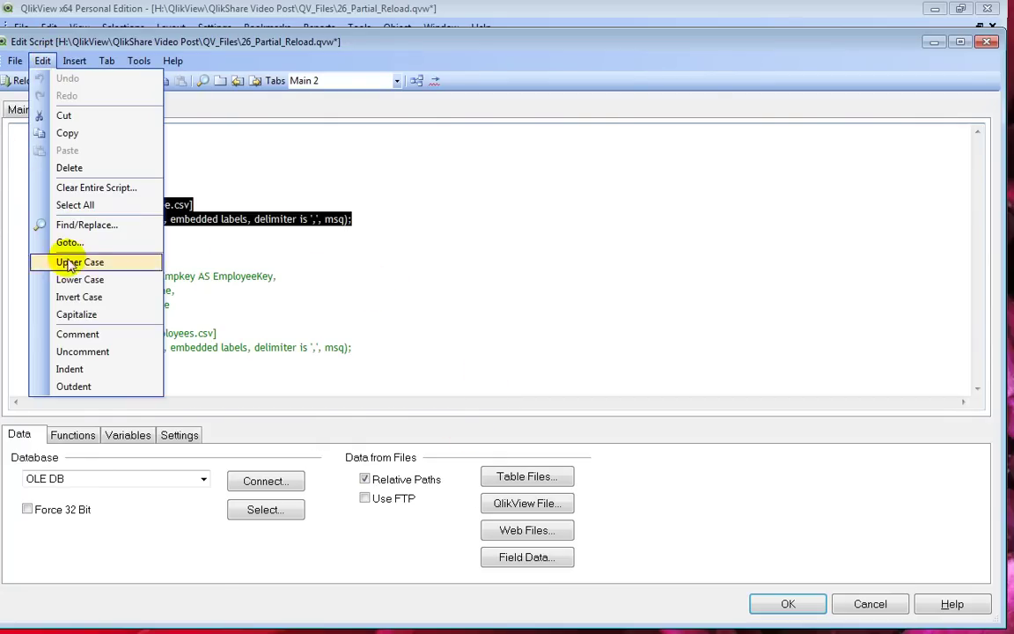
{"action": "left_click", "coordinate": [81, 351]}
{"action": "left_click", "coordinate": [240, 223]}
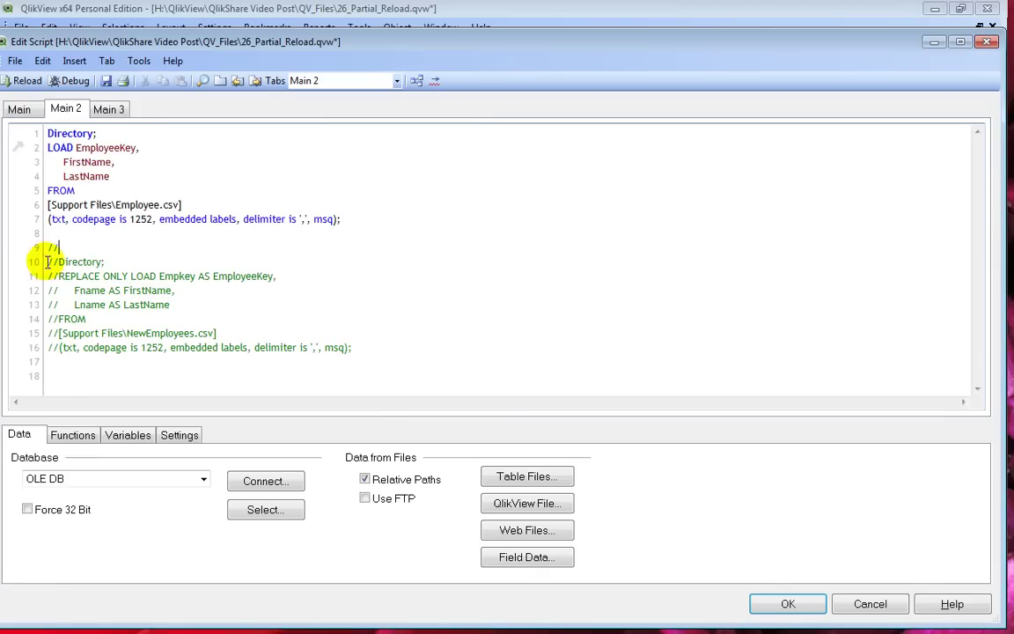
{"action": "left_click_drag", "start_coordinate": [39, 231], "coordinate": [126, 346]}
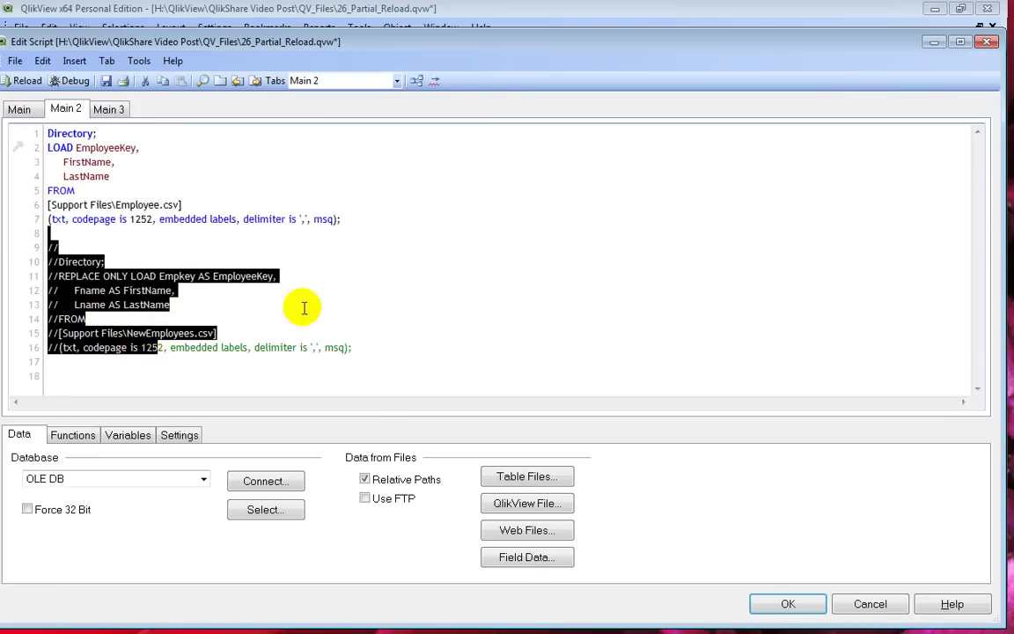
{"action": "left_click", "coordinate": [273, 276]}
{"action": "left_click", "coordinate": [23, 80]}
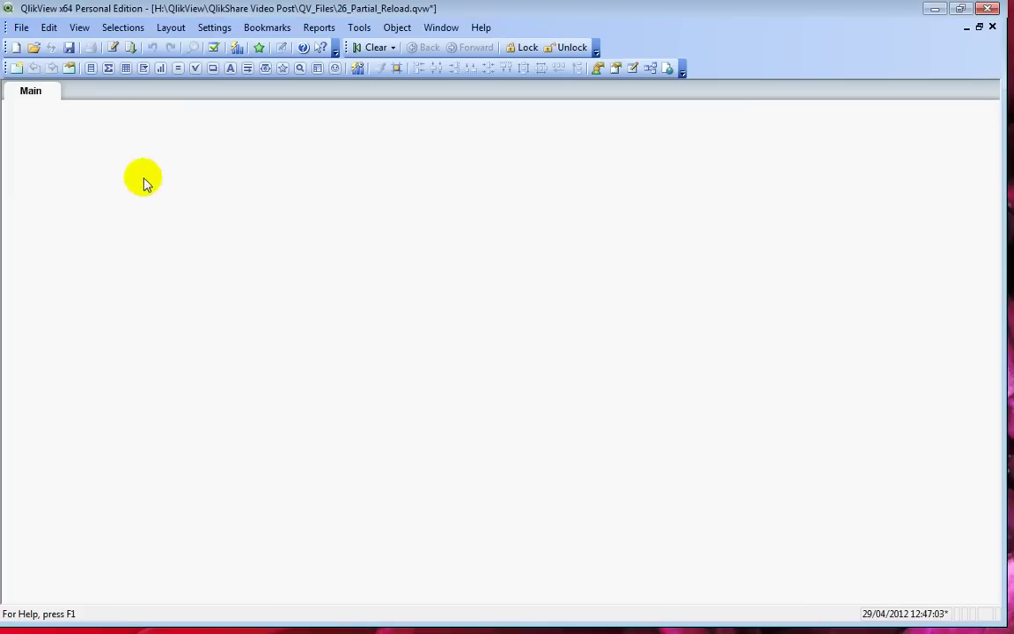
Step: Add an EmployeeKey list box that shows frequency and place it near the sheet's upper-left corner
{"action": "right_click", "coordinate": [93, 152]}
{"action": "mouse_move", "coordinate": [245, 199]}
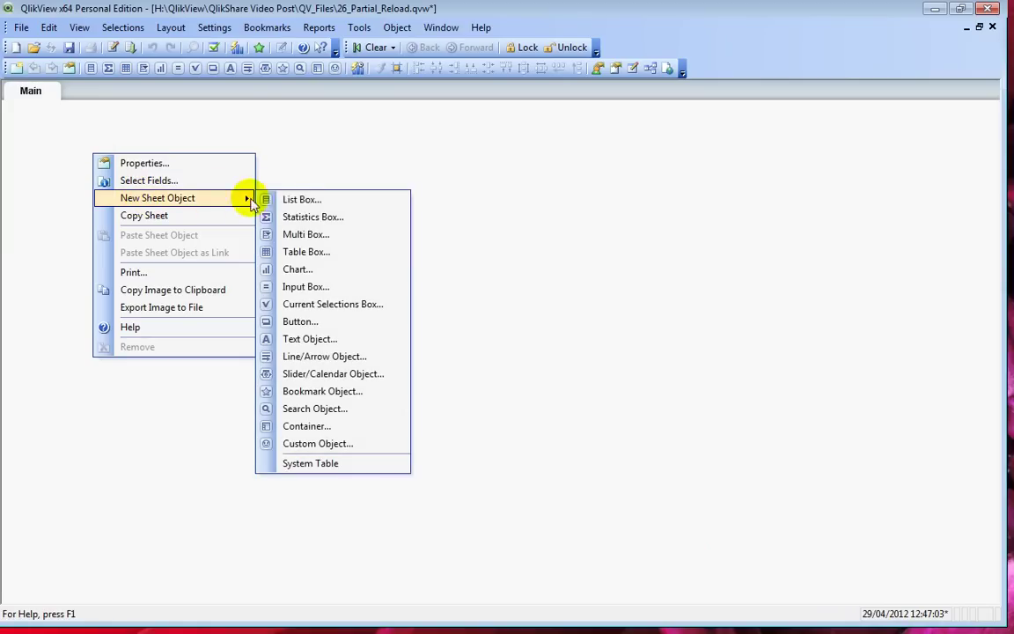
{"action": "left_click", "coordinate": [312, 198]}
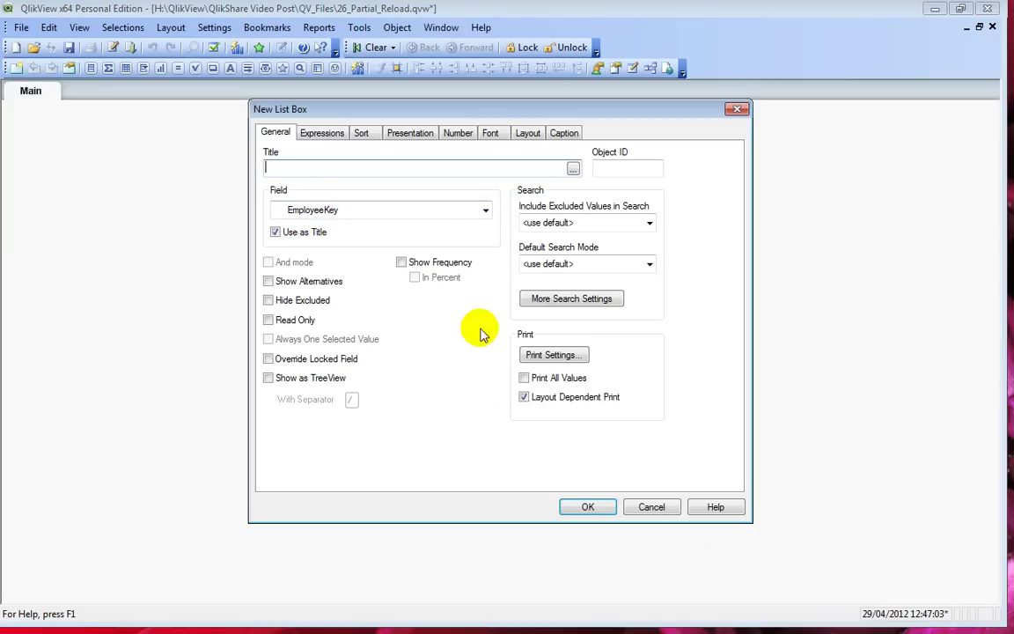
{"action": "left_click", "coordinate": [588, 506]}
{"action": "left_click_drag", "start_coordinate": [152, 159], "coordinate": [119, 154]}
Step: Add a table box with the EmployeeKey, FirstName and LastName fields and place it beside the EmployeeKey list box
{"action": "right_click", "coordinate": [249, 171]}
{"action": "mouse_move", "coordinate": [259, 210]}
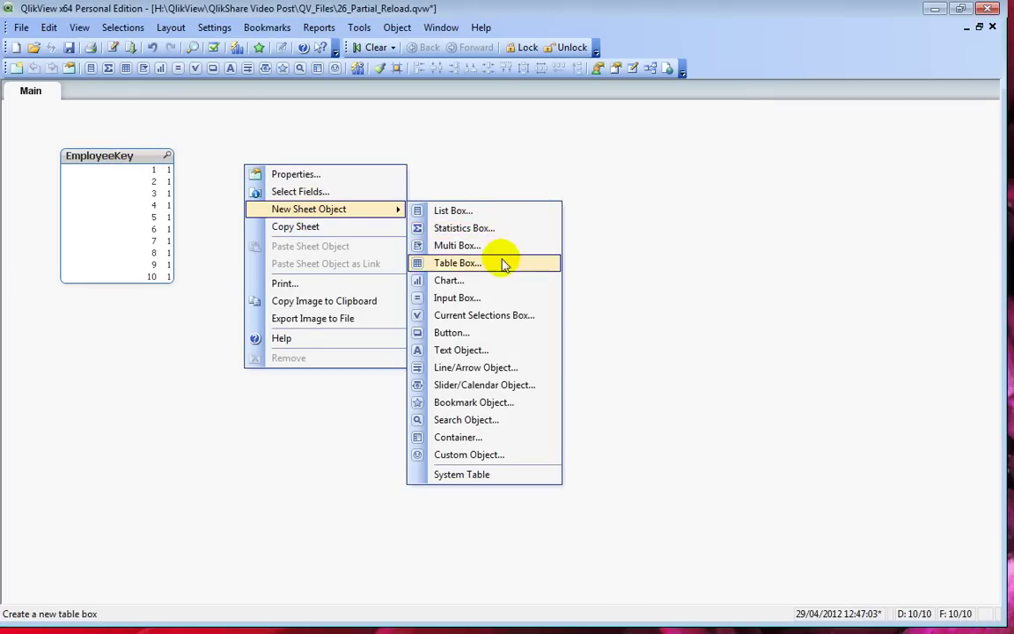
{"action": "left_click", "coordinate": [502, 262]}
{"action": "left_click", "coordinate": [456, 245]}
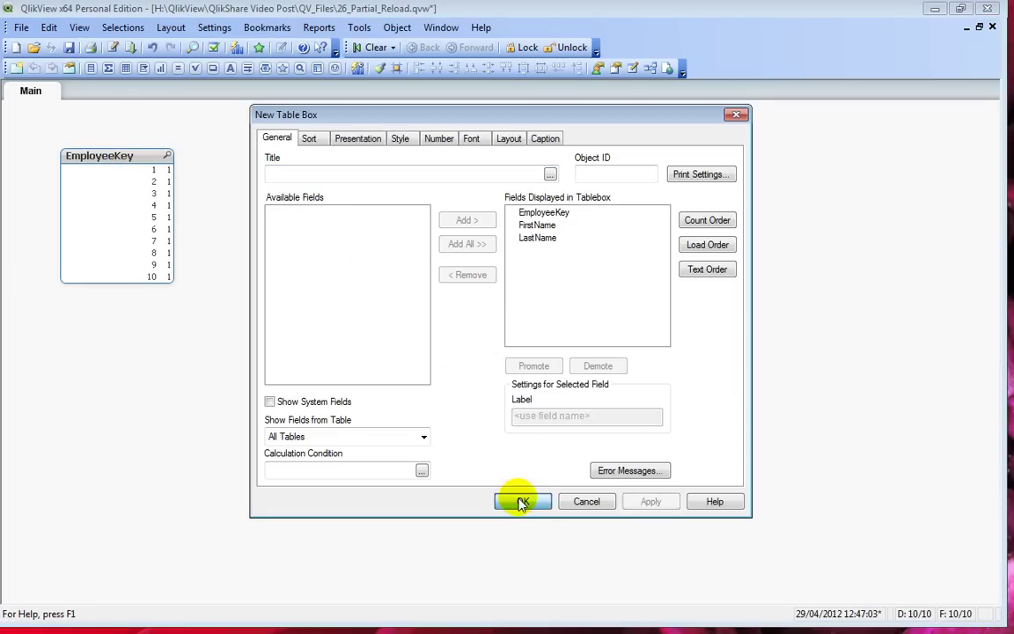
{"action": "left_click", "coordinate": [523, 501]}
{"action": "left_click_drag", "start_coordinate": [305, 169], "coordinate": [253, 154]}
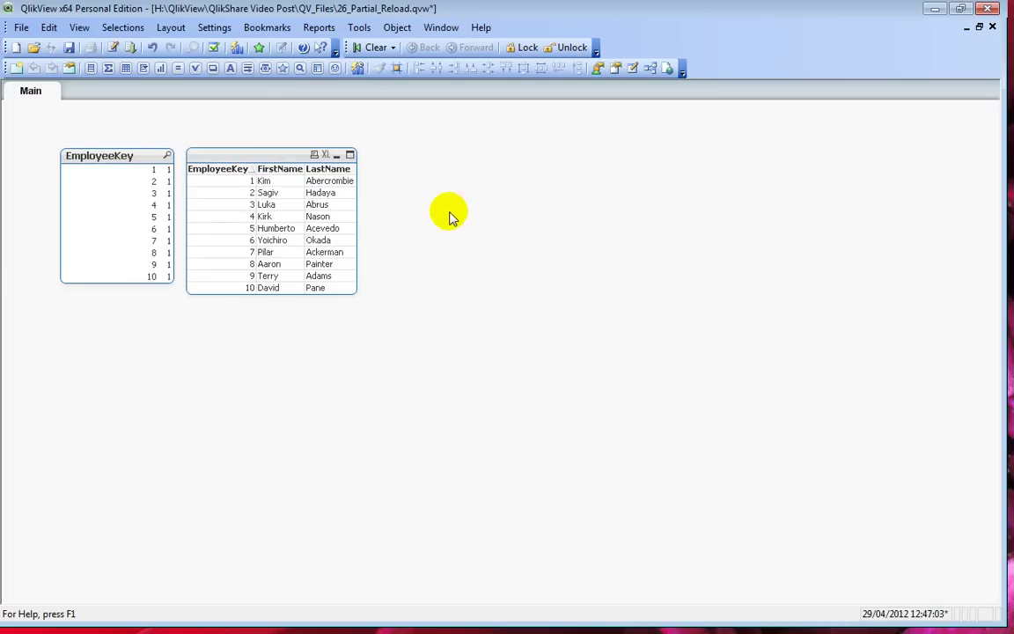
Step: Reopen the script and uncomment the REPLACE ONLY LOAD statement for NewEmployees.csv in Main 2
{"action": "key", "text": "ctrl+e"}
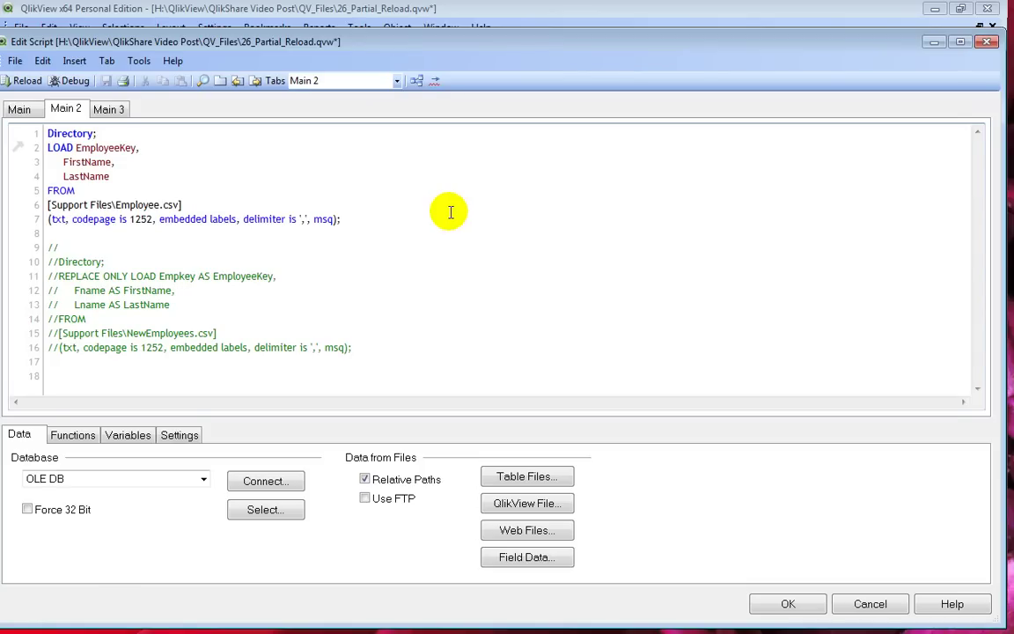
{"action": "left_click_drag", "start_coordinate": [403, 219], "coordinate": [11, 143]}
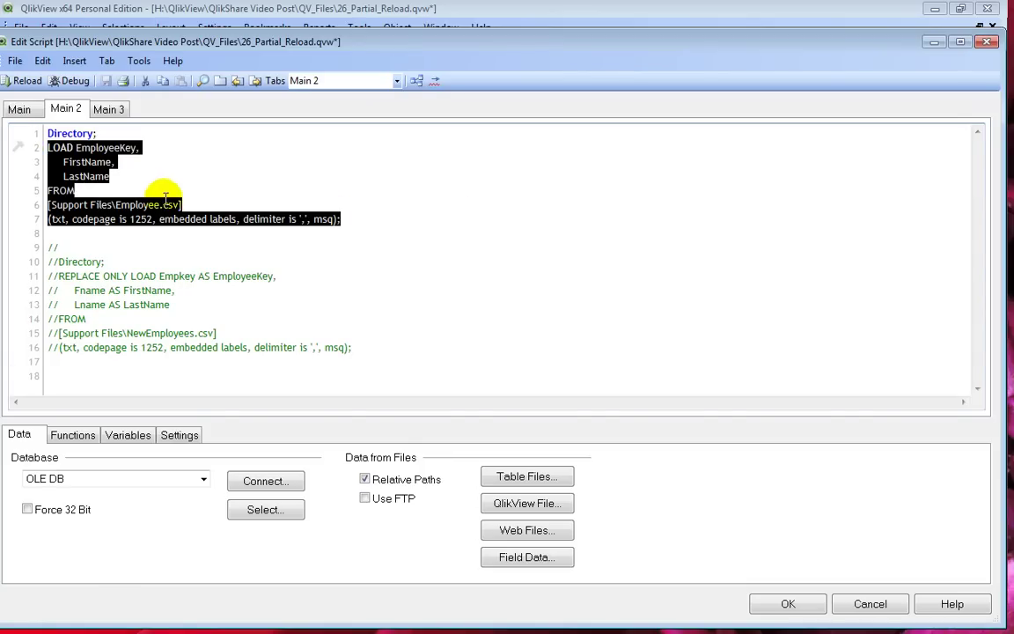
{"action": "left_click", "coordinate": [187, 264]}
{"action": "double_click", "coordinate": [96, 277]}
{"action": "double_click", "coordinate": [115, 276]}
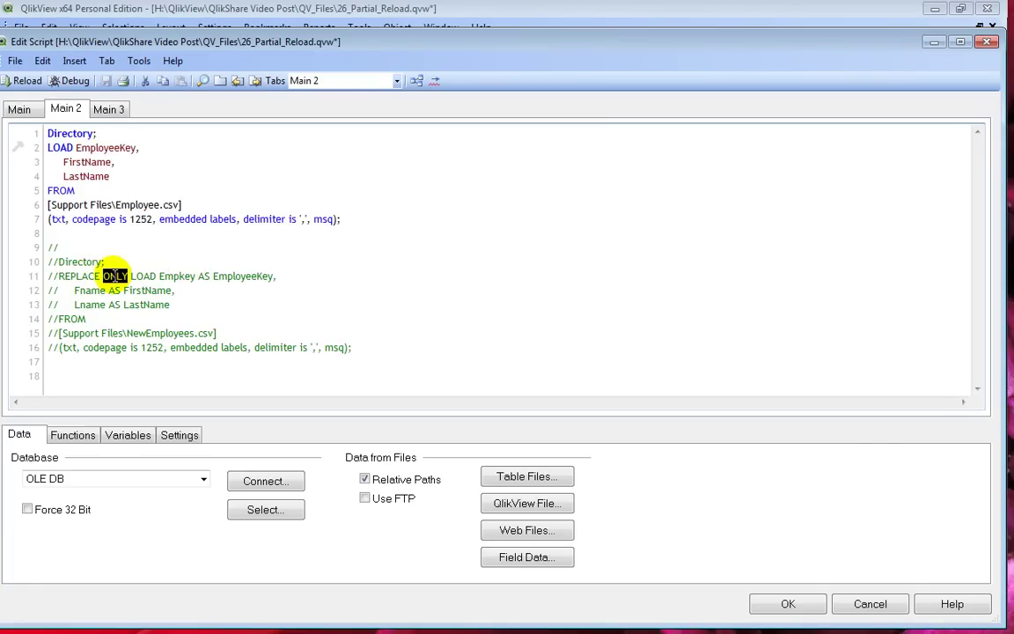
{"action": "left_click", "coordinate": [56, 234]}
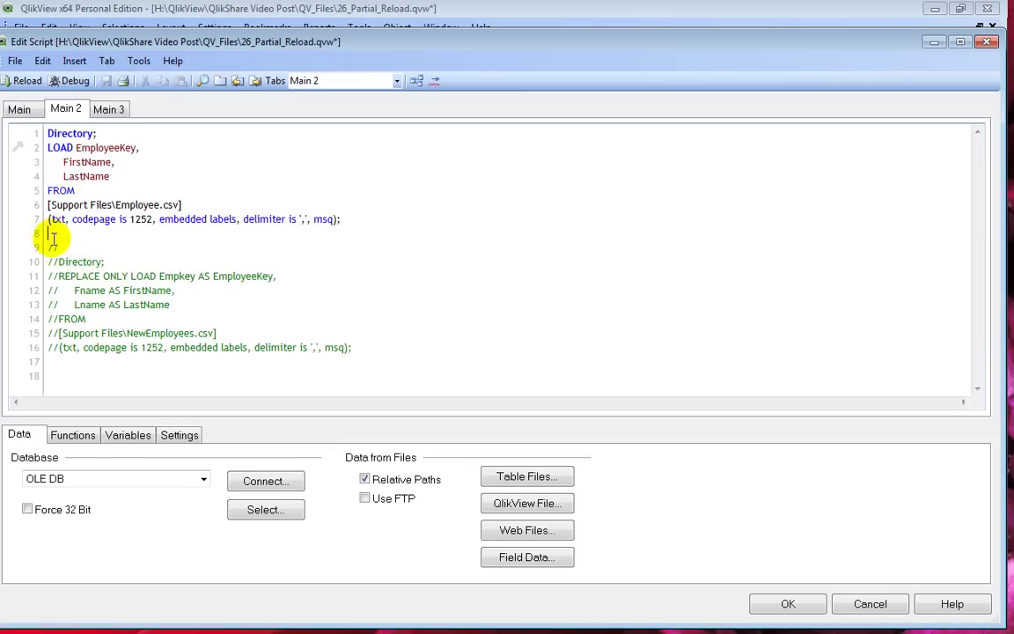
{"action": "key", "text": "shift+Down"}
{"action": "key", "text": "shift+Down"}
{"action": "key", "text": "shift+Down"}
{"action": "key", "text": "shift+Down"}
{"action": "key", "text": "shift+Down"}
{"action": "key", "text": "shift+Down"}
{"action": "key", "text": "shift+Down"}
{"action": "key", "text": "shift+Down"}
{"action": "key", "text": "shift+Down"}
{"action": "left_click", "coordinate": [42, 61]}
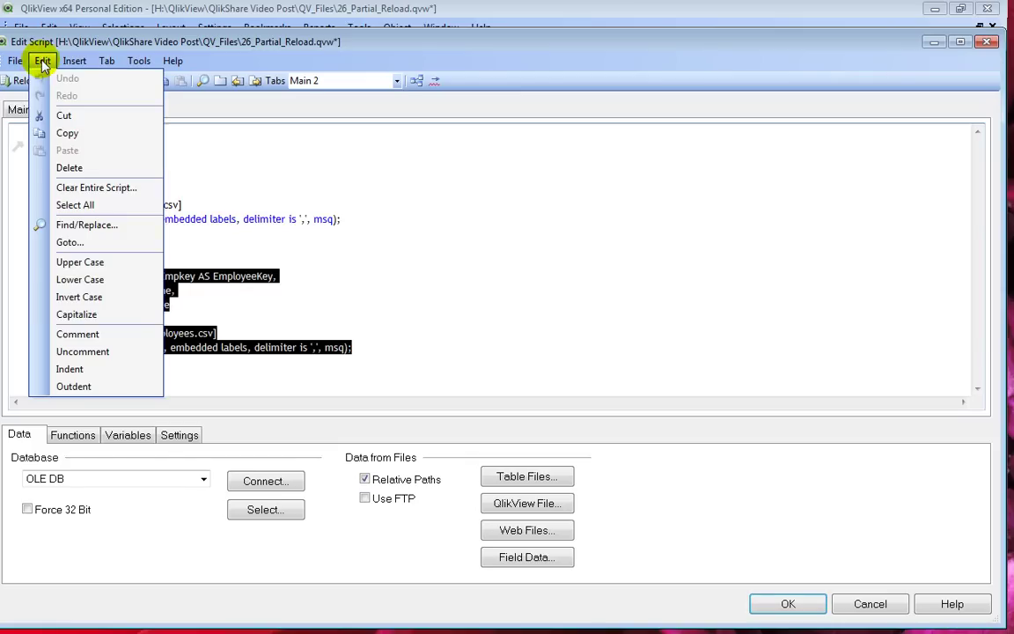
{"action": "left_click", "coordinate": [129, 349]}
{"action": "left_click", "coordinate": [419, 301]}
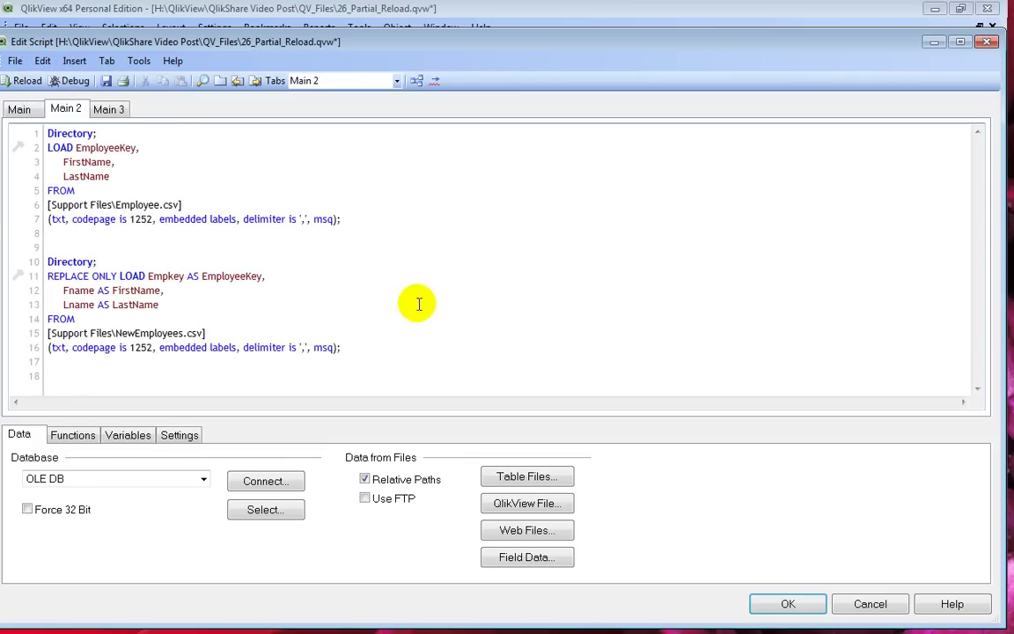
Step: Run a full script reload, keeping the sheet's fields as they are, followed by a partial reload
{"action": "left_click", "coordinate": [20, 81]}
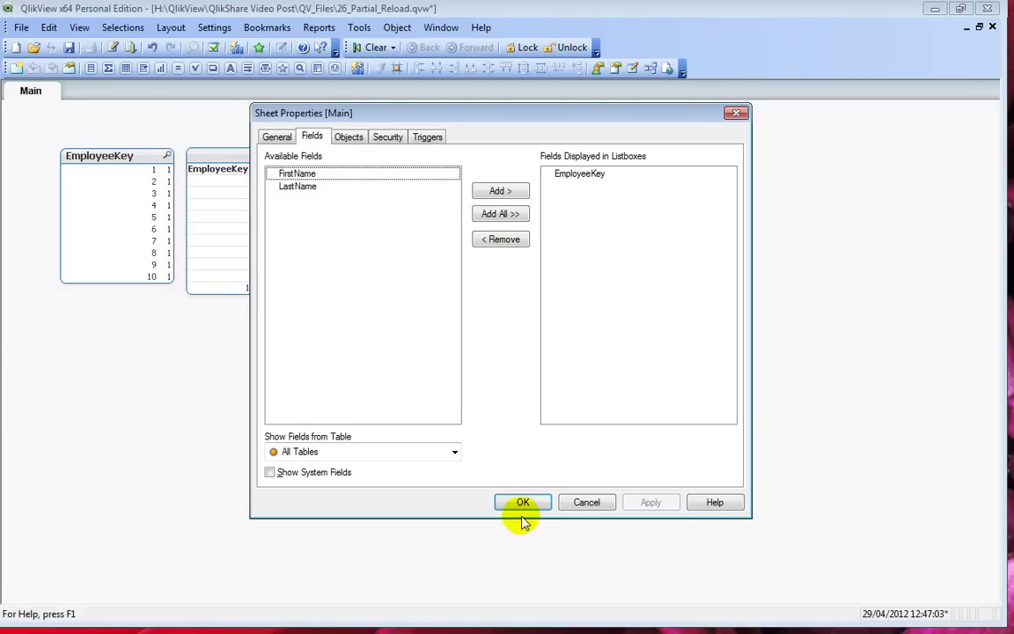
{"action": "left_click", "coordinate": [520, 503]}
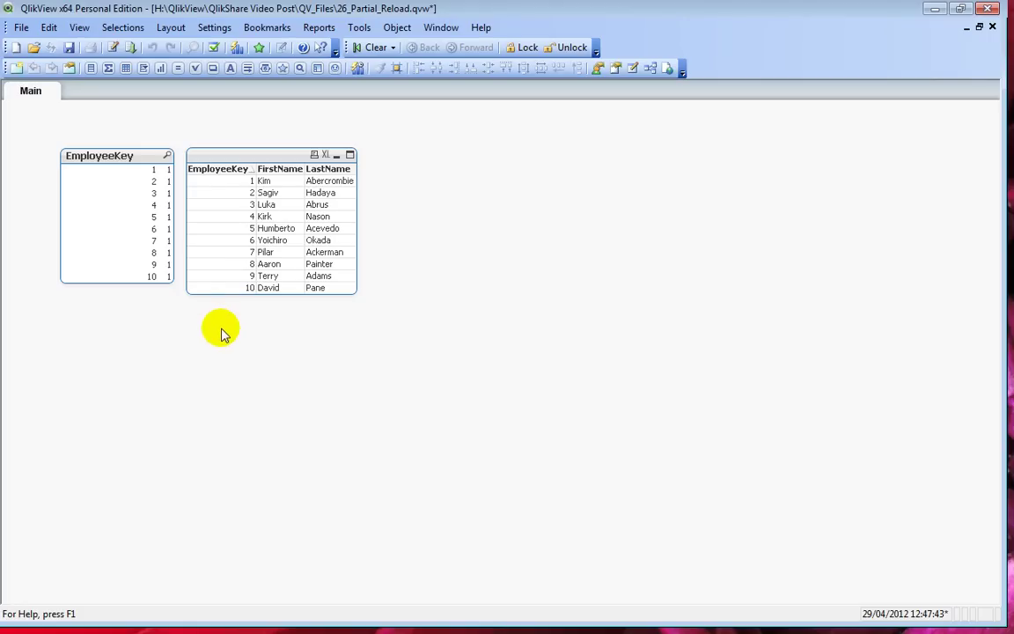
{"action": "key", "text": "ctrl+shift+r"}
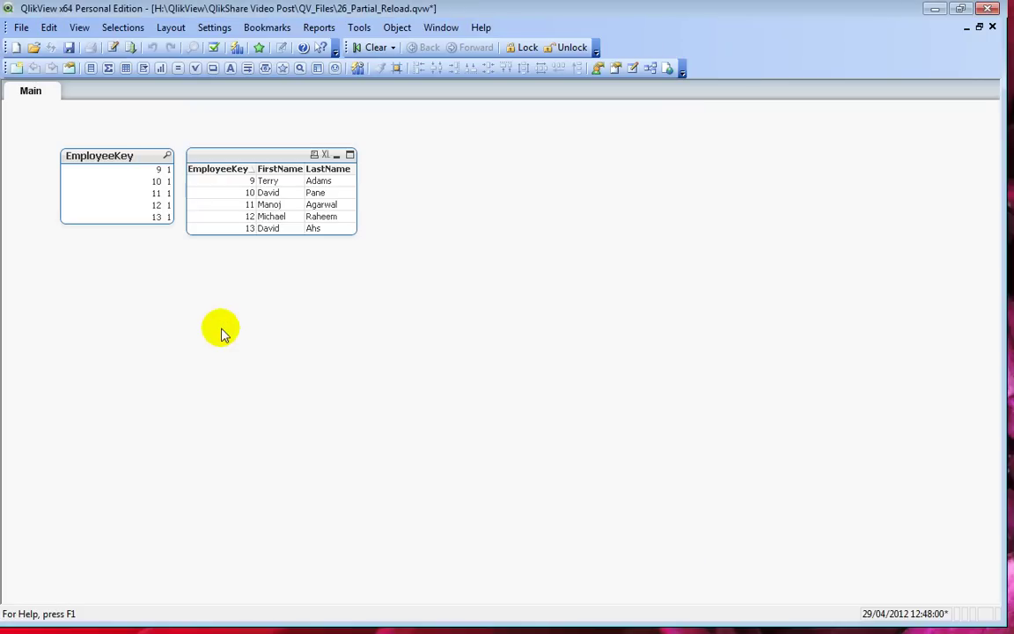
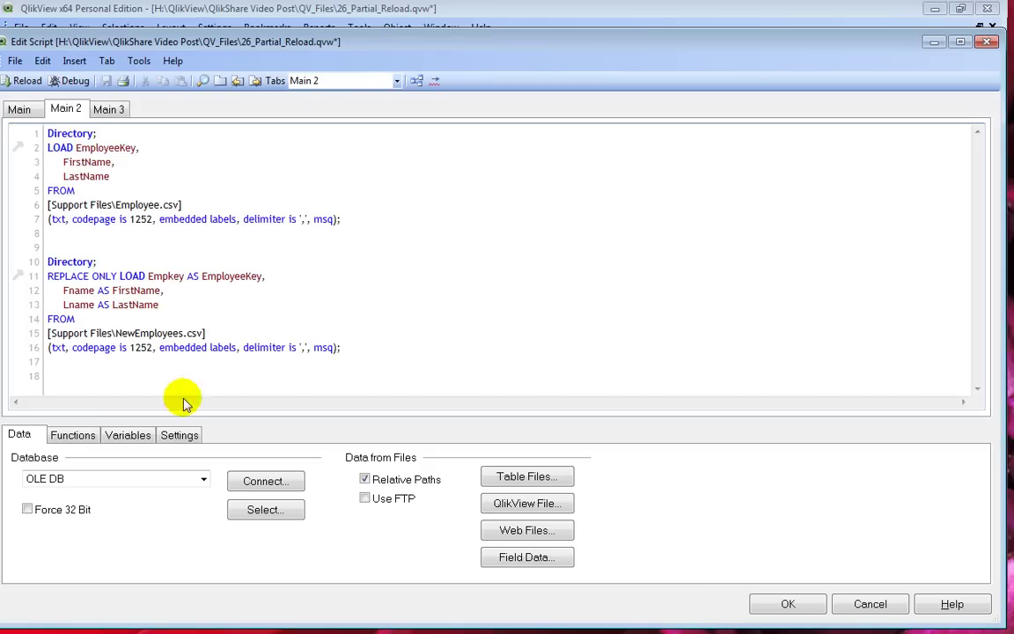
Step: Comment out both load statements in the Main 2 script and save the document
{"action": "left_click_drag", "start_coordinate": [355, 344], "coordinate": [23, 132]}
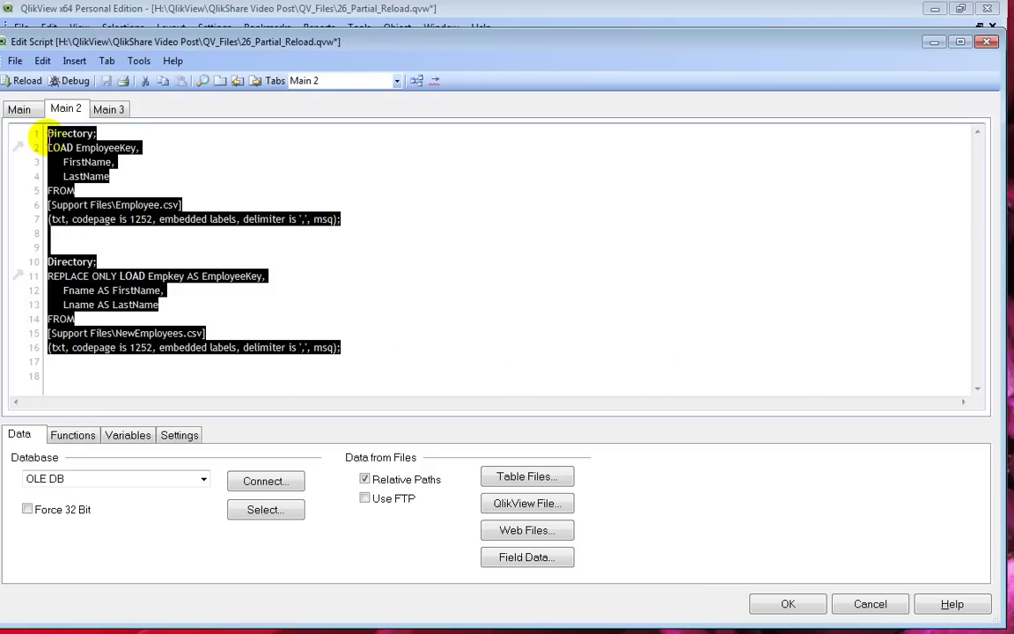
{"action": "left_click", "coordinate": [43, 61]}
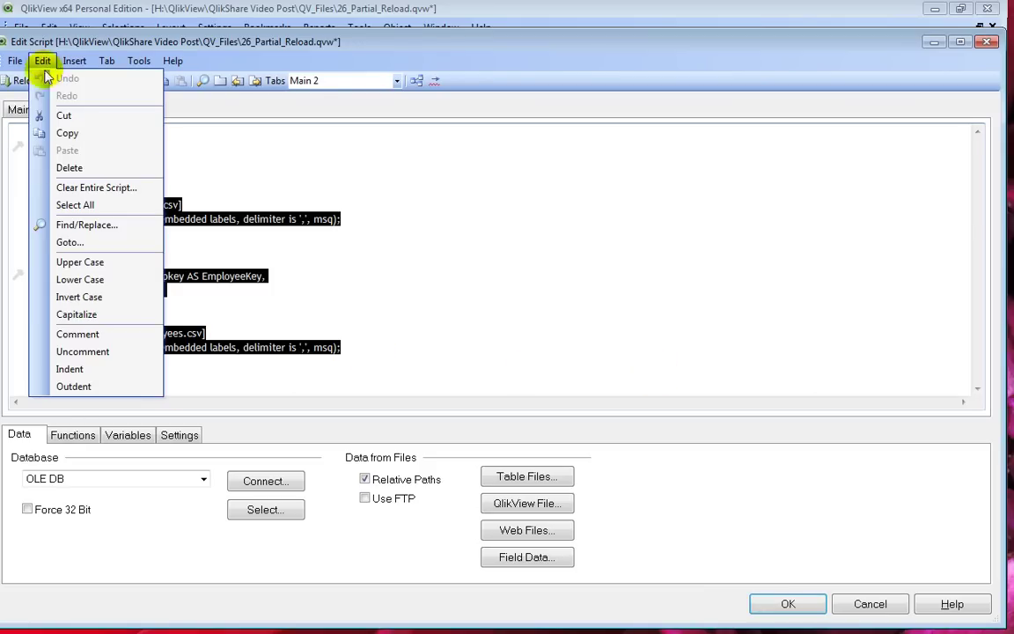
{"action": "left_click", "coordinate": [124, 336]}
{"action": "left_click", "coordinate": [264, 261]}
{"action": "key", "text": "Up"}
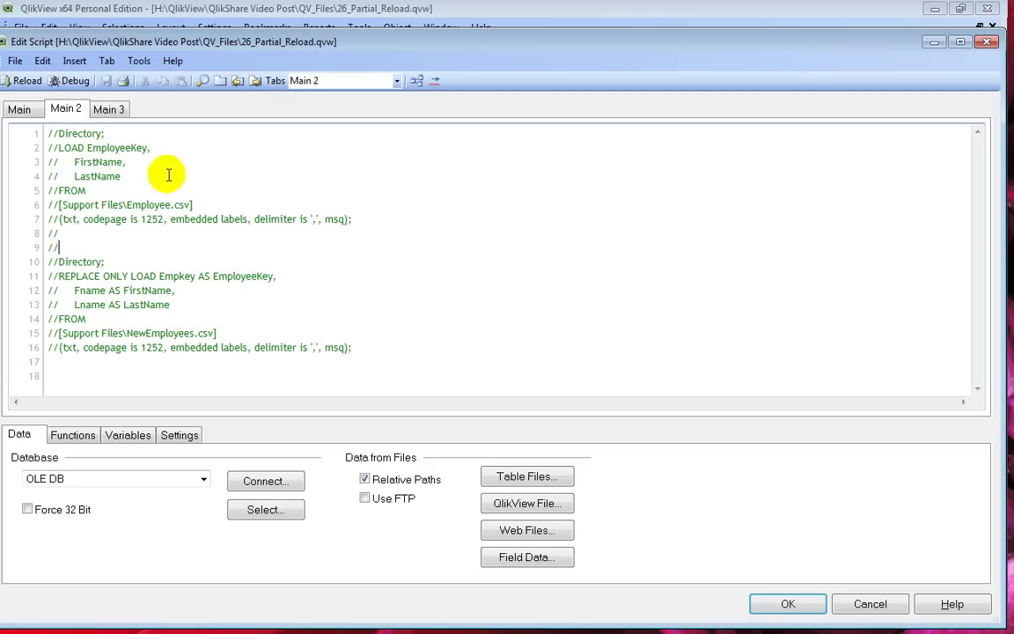
Step: Uncomment the entire Main 3 script
{"action": "left_click", "coordinate": [107, 118]}
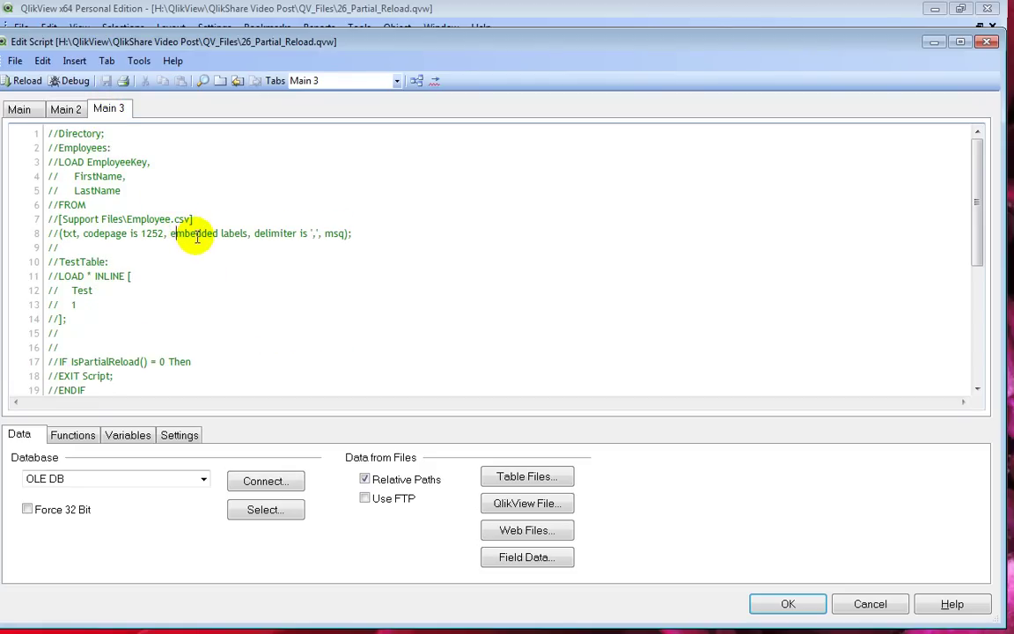
{"action": "key", "text": "ctrl+a"}
{"action": "left_click", "coordinate": [42, 61]}
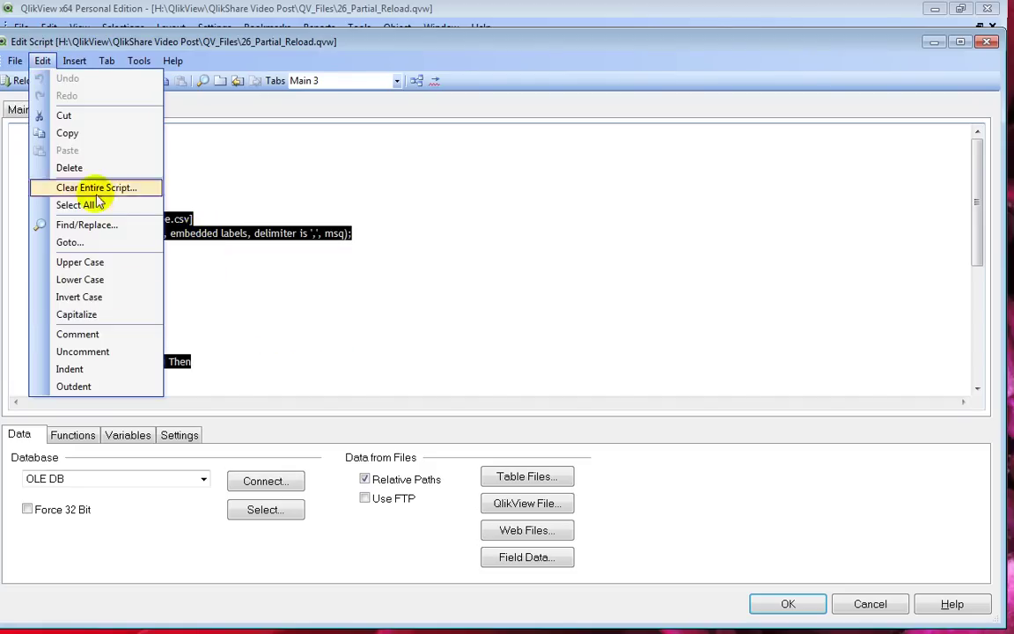
{"action": "left_click", "coordinate": [112, 351]}
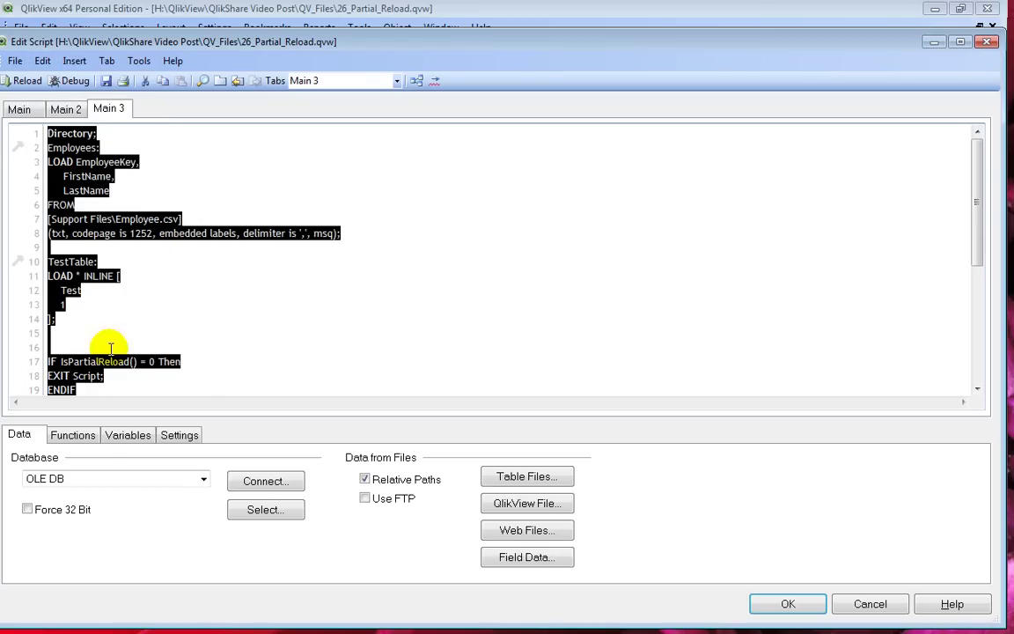
{"action": "left_click", "coordinate": [219, 290]}
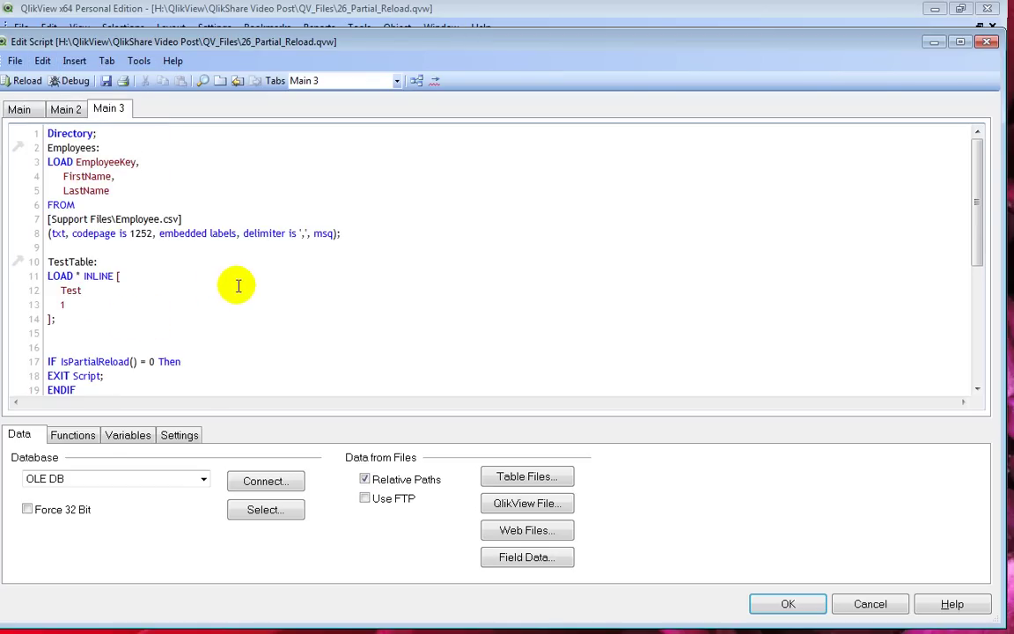
Step: Examine the Employees load, the inline TestTable and the IsPartialReload() exit condition in the Main 3 script
{"action": "left_click_drag", "start_coordinate": [341, 233], "coordinate": [63, 108]}
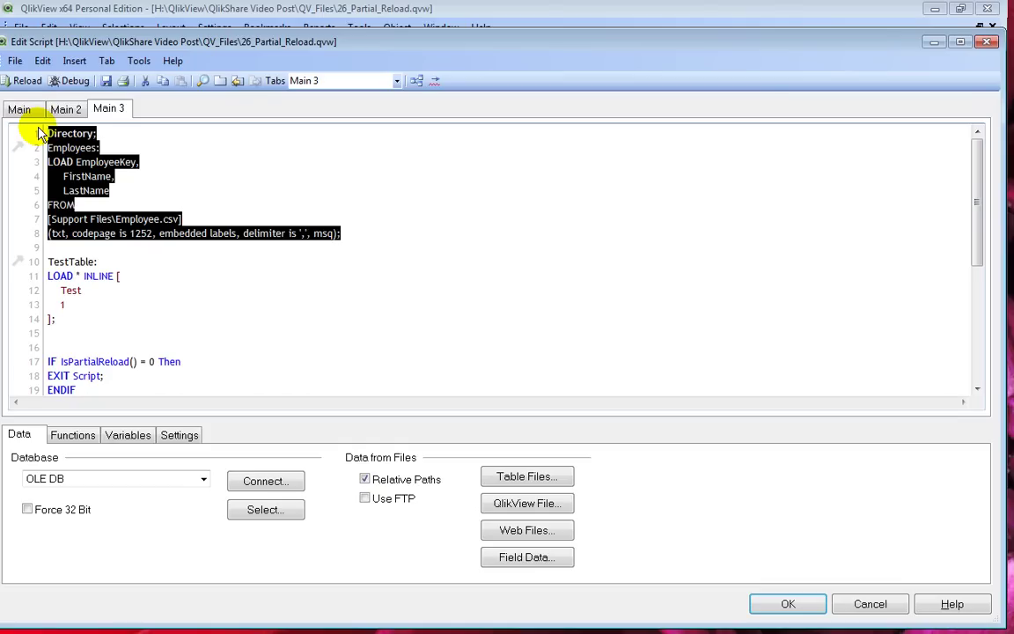
{"action": "left_click", "coordinate": [84, 333]}
{"action": "scroll", "coordinate": [203, 285], "scroll_direction": "down", "scroll_amount": 1}
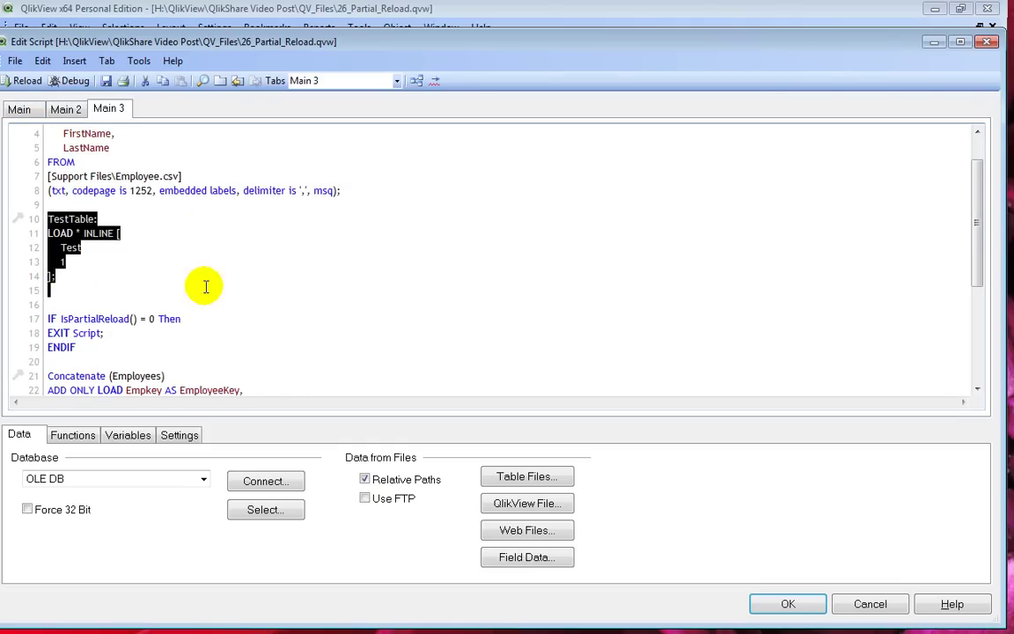
{"action": "left_click", "coordinate": [113, 286]}
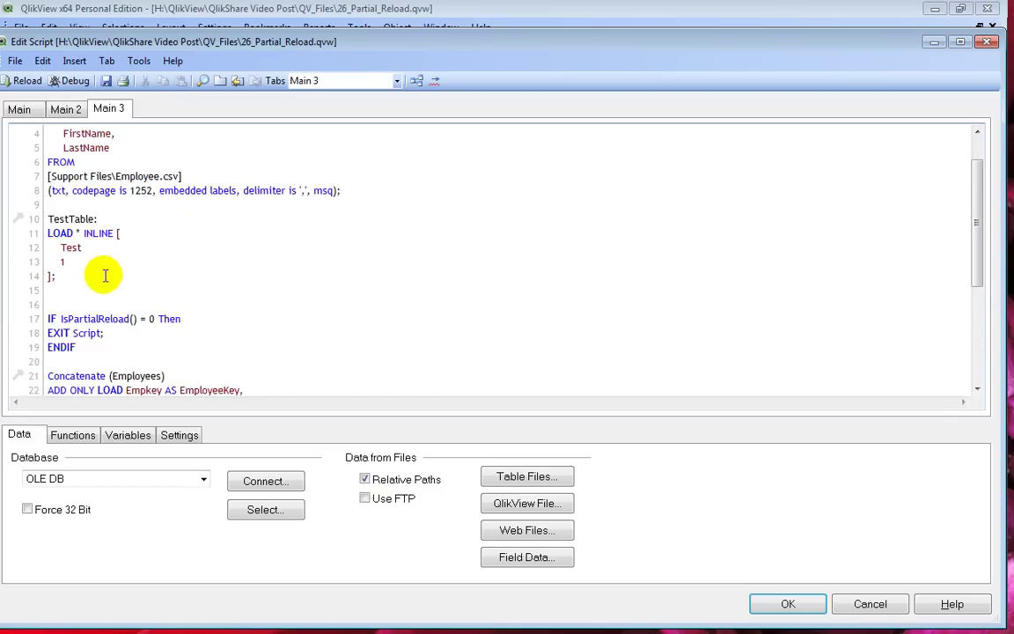
{"action": "left_click", "coordinate": [104, 274]}
{"action": "scroll", "coordinate": [104, 275], "scroll_direction": "down", "scroll_amount": 1}
{"action": "left_click_drag", "start_coordinate": [88, 305], "coordinate": [37, 270]}
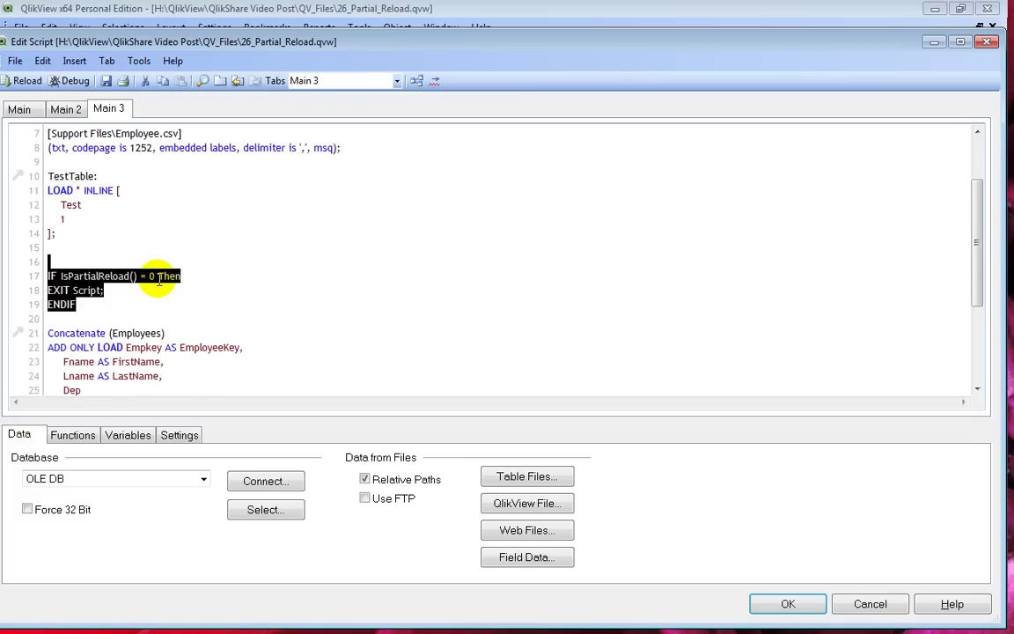
{"action": "scroll", "coordinate": [158, 278], "scroll_direction": "up", "scroll_amount": 2}
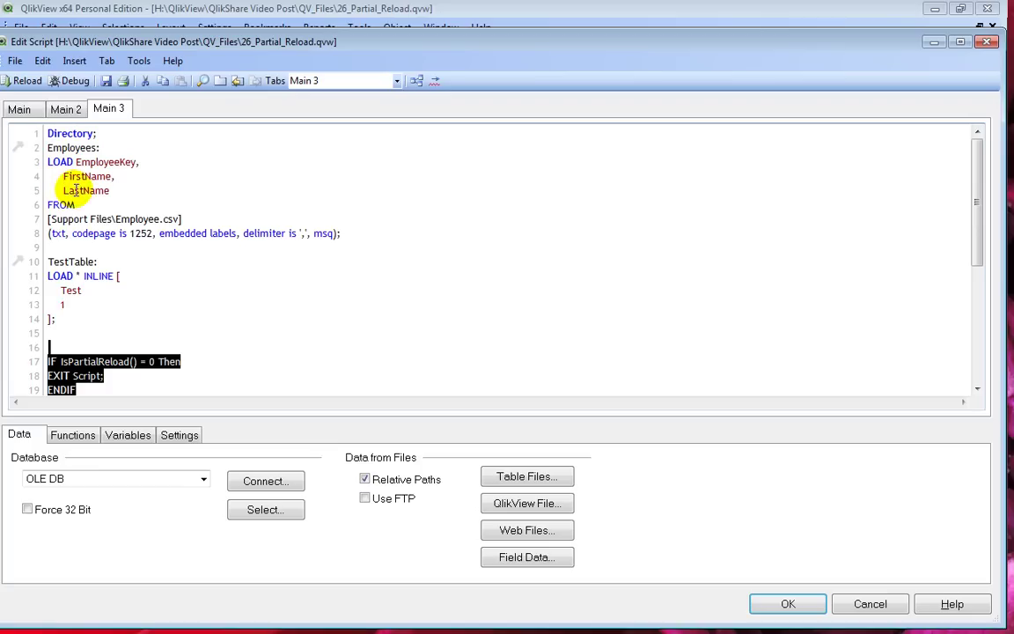
Step: Review the inline TestTable load and the EXIT Script block for IsPartialReload() = 0 in Main 3
{"action": "left_click_drag", "start_coordinate": [339, 233], "coordinate": [358, 245]}
{"action": "left_click", "coordinate": [50, 132]}
{"action": "left_click", "coordinate": [178, 287]}
{"action": "left_click_drag", "start_coordinate": [80, 249], "coordinate": [97, 328]}
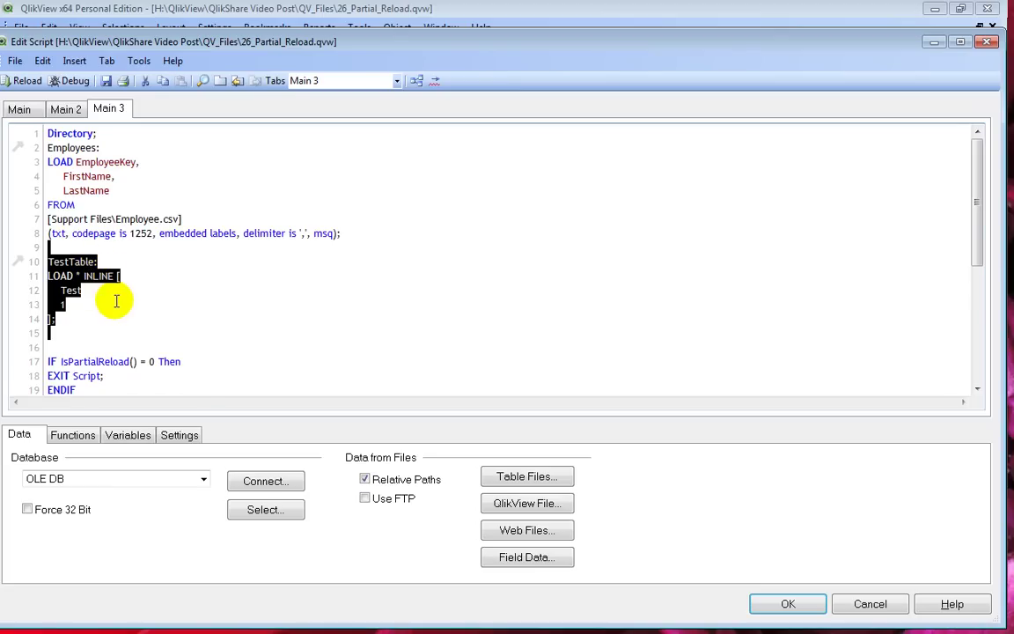
{"action": "scroll", "coordinate": [113, 294], "scroll_direction": "down", "scroll_amount": 1}
{"action": "scroll", "coordinate": [106, 289], "scroll_direction": "down", "scroll_amount": 1}
{"action": "left_click_drag", "start_coordinate": [64, 269], "coordinate": [104, 312]}
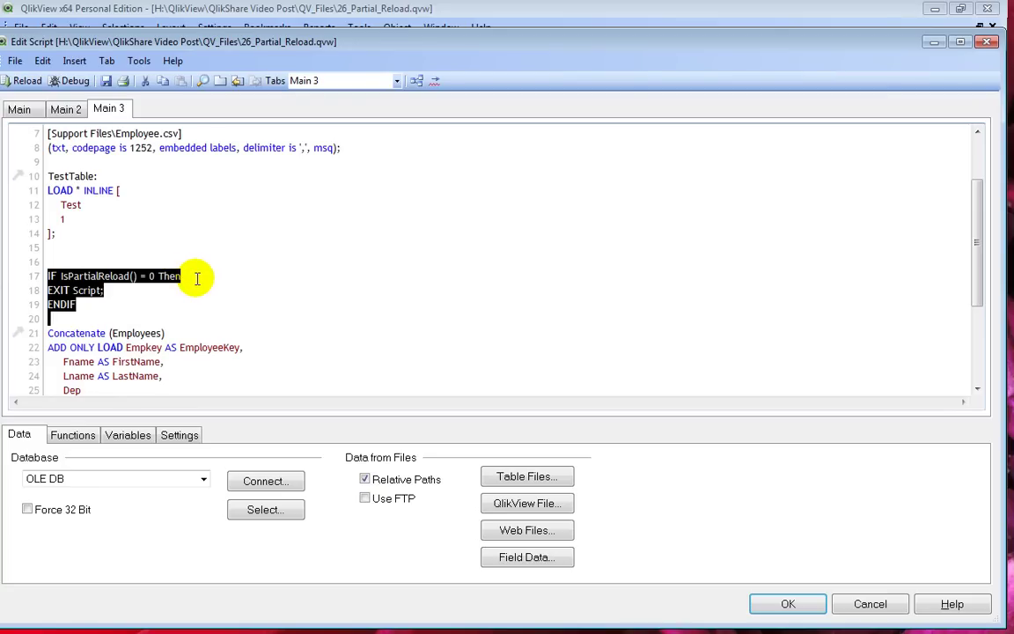
{"action": "left_click", "coordinate": [172, 277]}
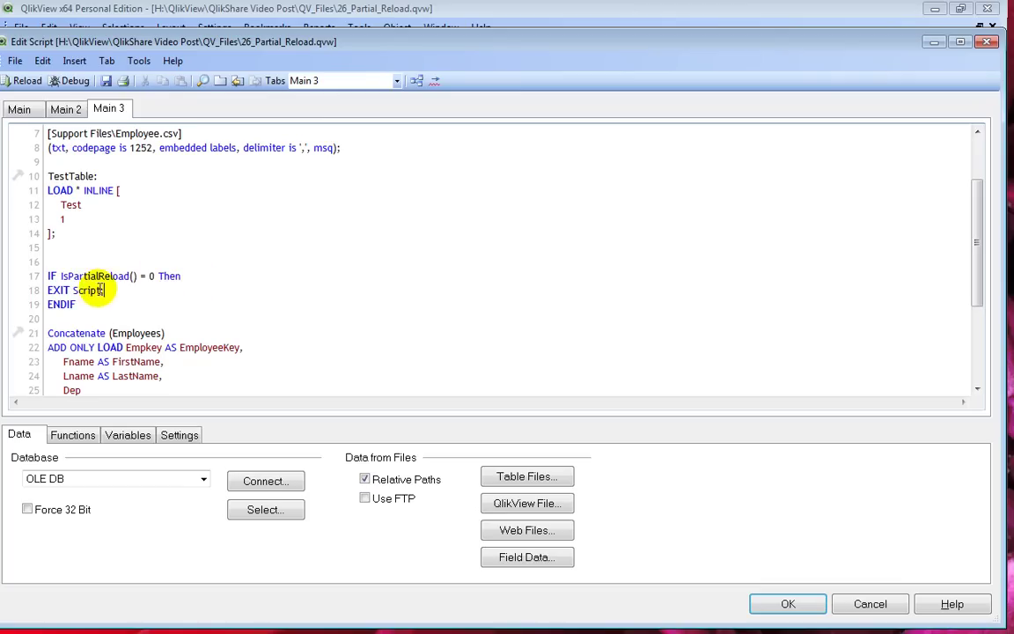
{"action": "left_click_drag", "start_coordinate": [104, 290], "coordinate": [48, 290]}
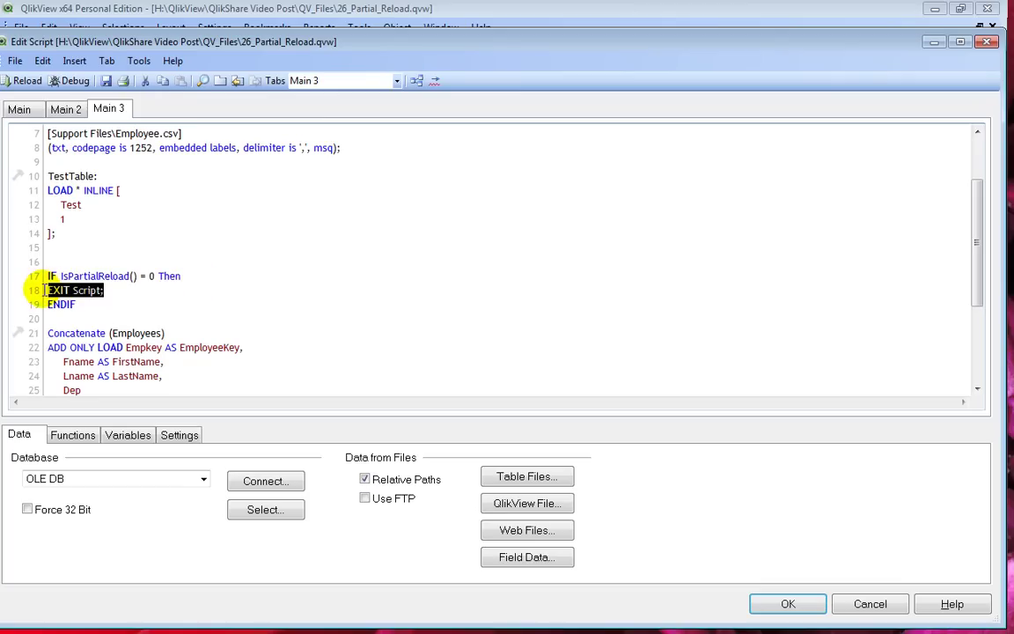
{"action": "left_click", "coordinate": [111, 295]}
{"action": "scroll", "coordinate": [109, 278], "scroll_direction": "down", "scroll_amount": 3}
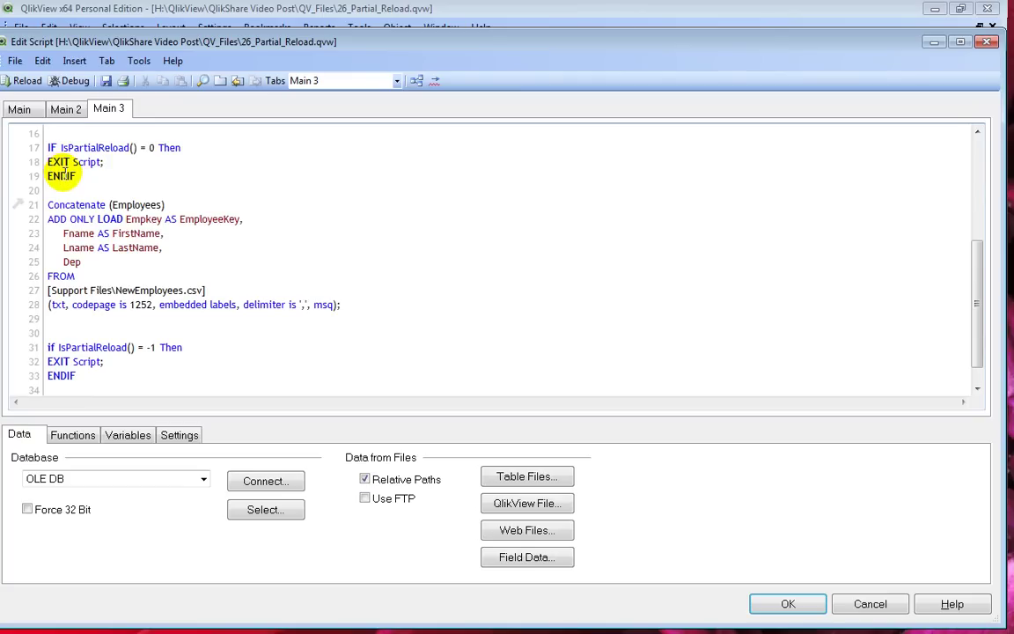
Step: Examine the Concatenate (Employees) ADD ONLY load from NewEmployees.csv, including its Dep field and the exit condition preceding it
{"action": "left_click_drag", "start_coordinate": [77, 176], "coordinate": [42, 147]}
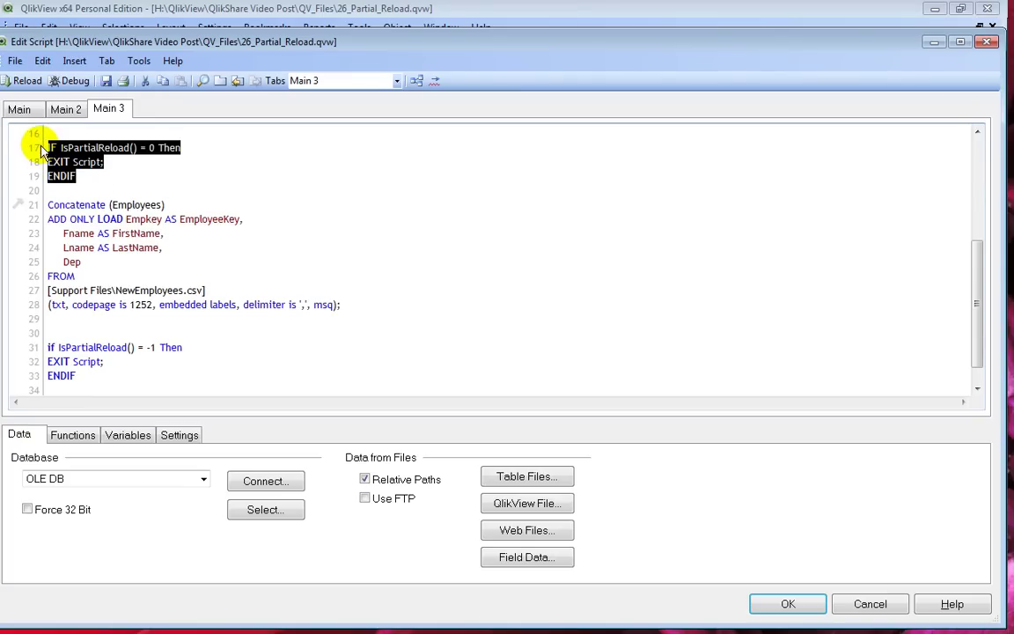
{"action": "left_click_drag", "start_coordinate": [53, 205], "coordinate": [281, 287]}
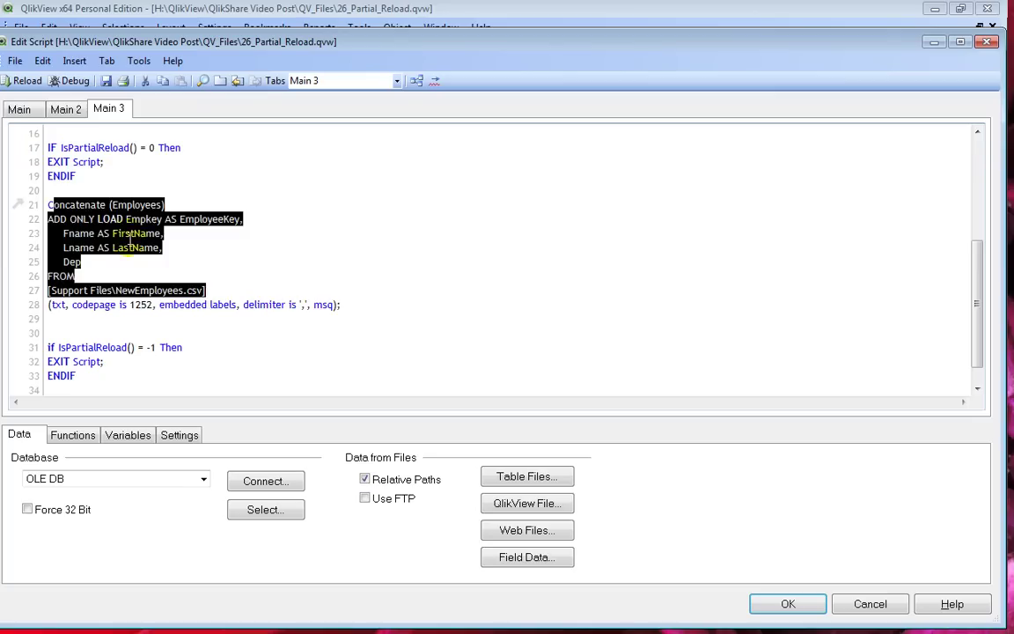
{"action": "left_click", "coordinate": [116, 210]}
{"action": "double_click", "coordinate": [79, 218]}
{"action": "double_click", "coordinate": [71, 204]}
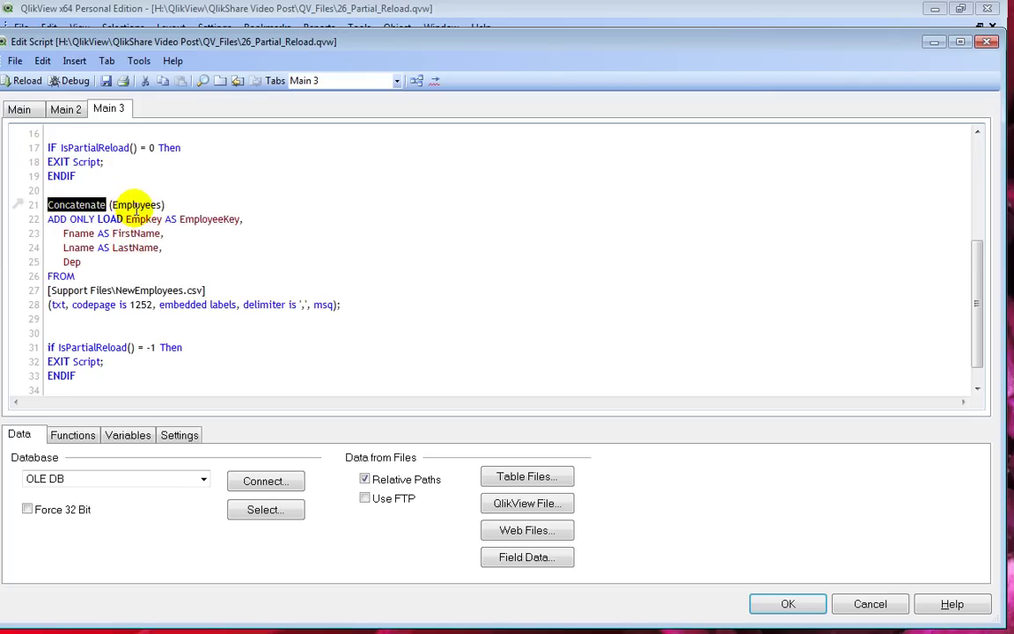
{"action": "double_click", "coordinate": [138, 204]}
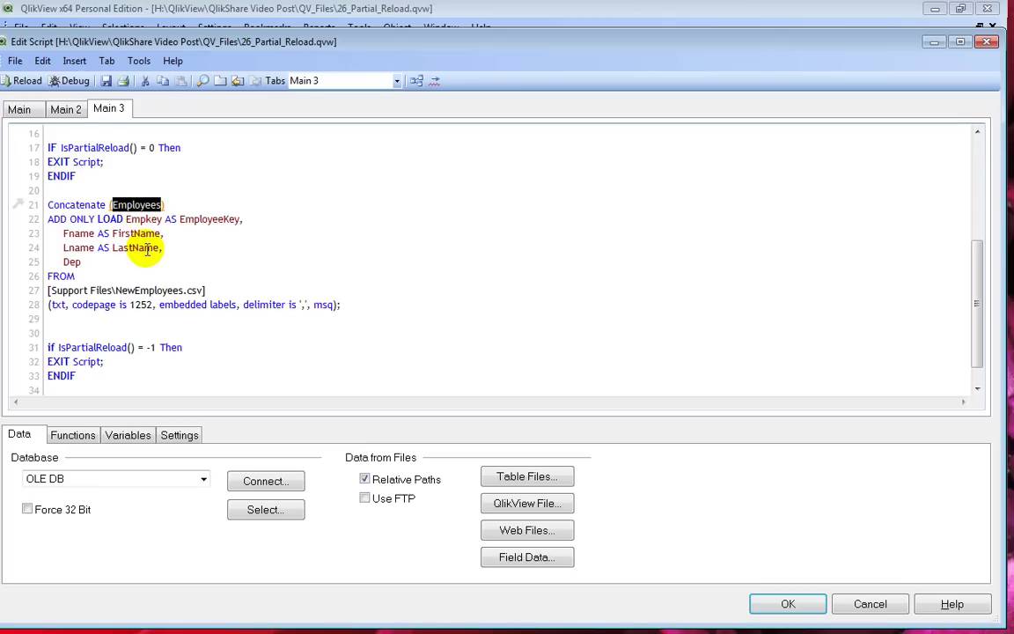
{"action": "scroll", "coordinate": [149, 264], "scroll_direction": "up", "scroll_amount": 5}
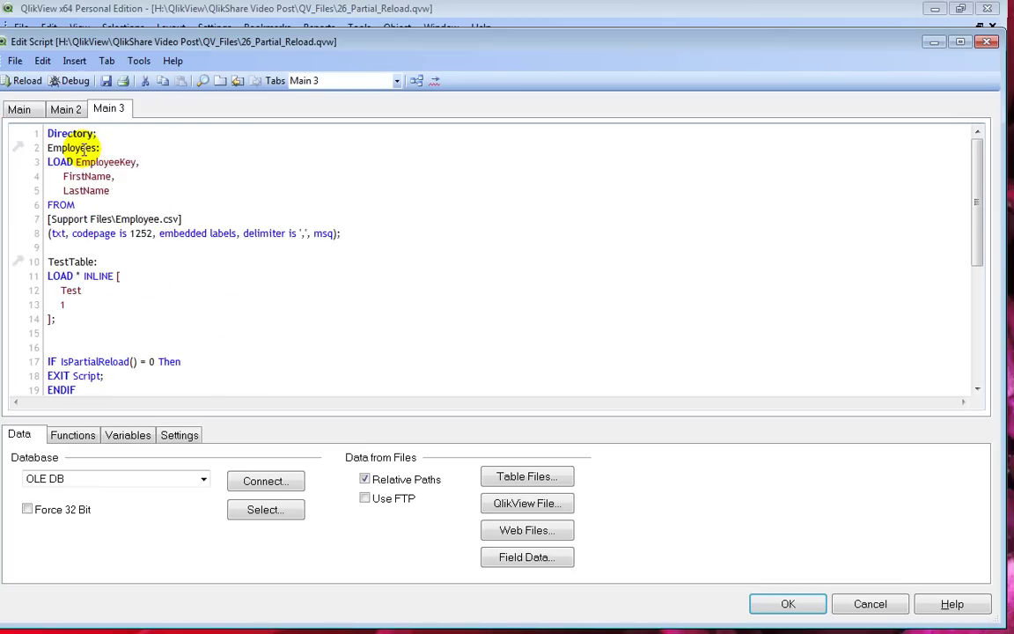
{"action": "scroll", "coordinate": [88, 151], "scroll_direction": "down", "scroll_amount": 4}
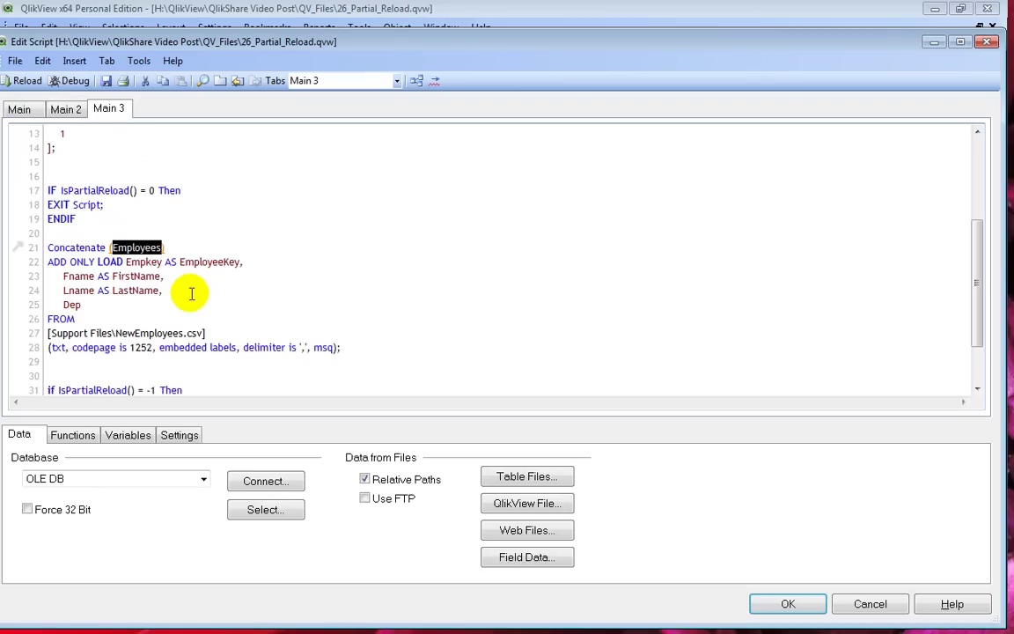
{"action": "left_click", "coordinate": [56, 257]}
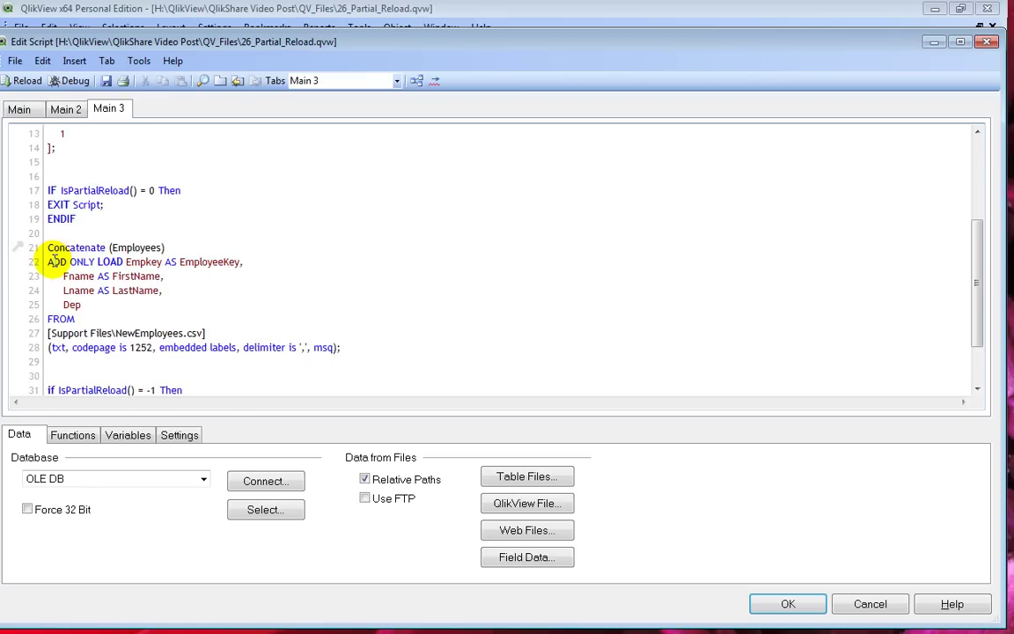
{"action": "left_click_drag", "start_coordinate": [70, 261], "coordinate": [92, 262]}
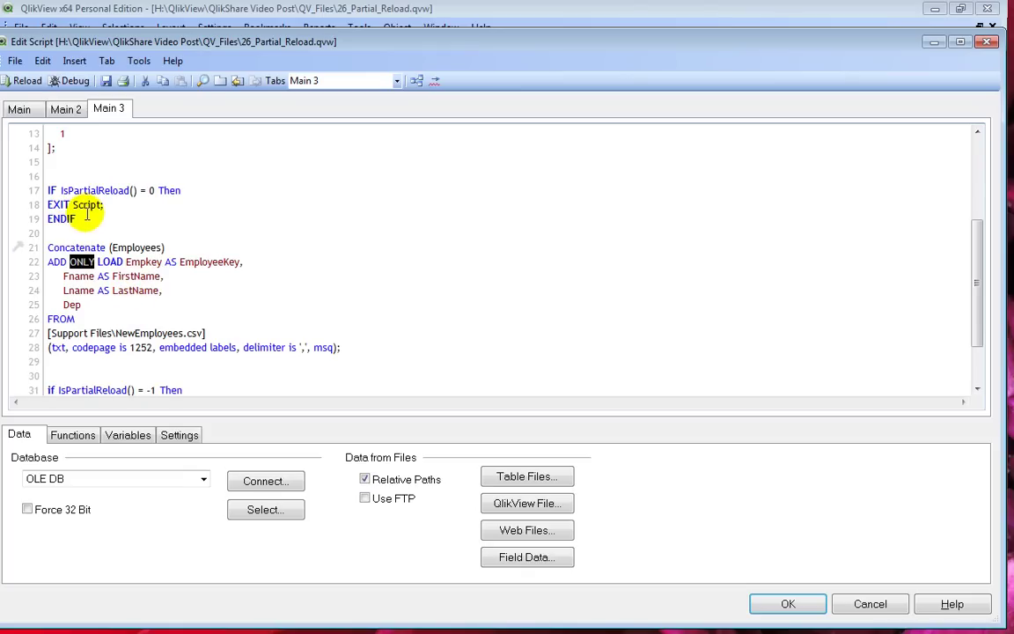
{"action": "left_click_drag", "start_coordinate": [87, 217], "coordinate": [42, 190]}
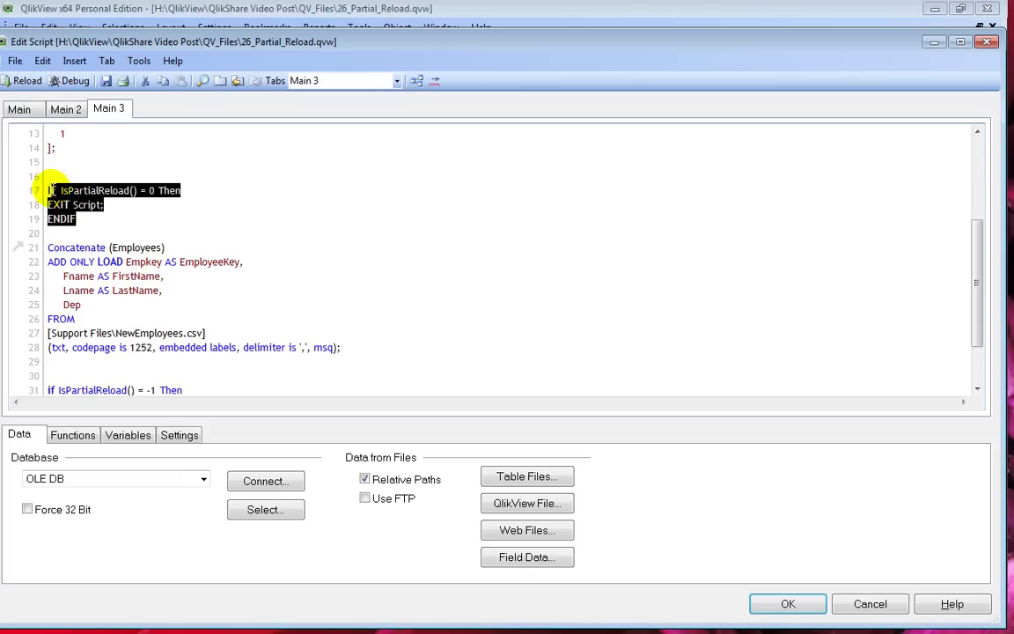
{"action": "left_click", "coordinate": [117, 213]}
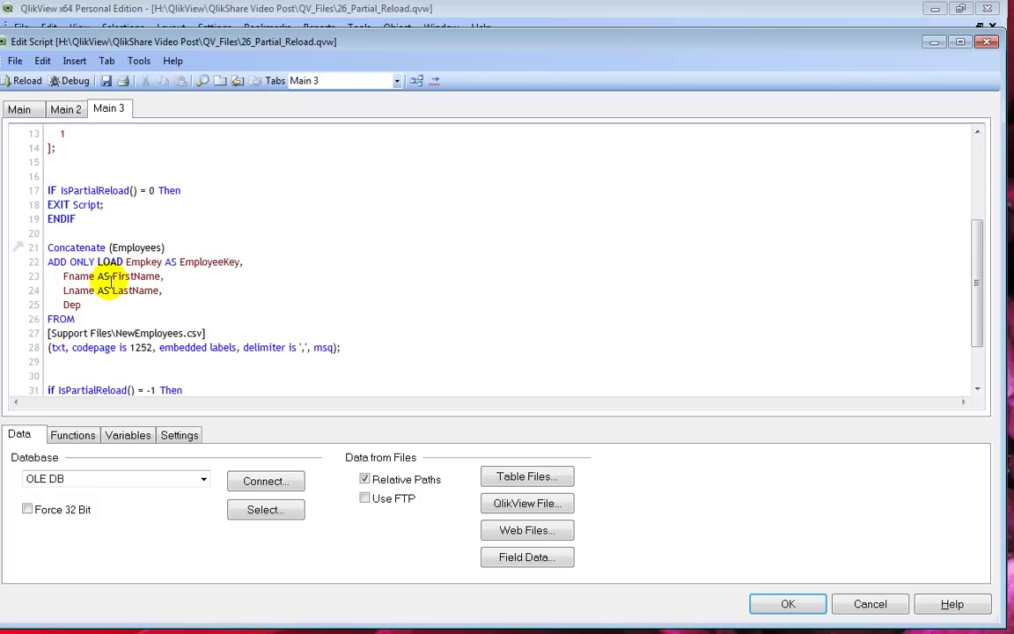
{"action": "left_click_drag", "start_coordinate": [41, 246], "coordinate": [132, 317]}
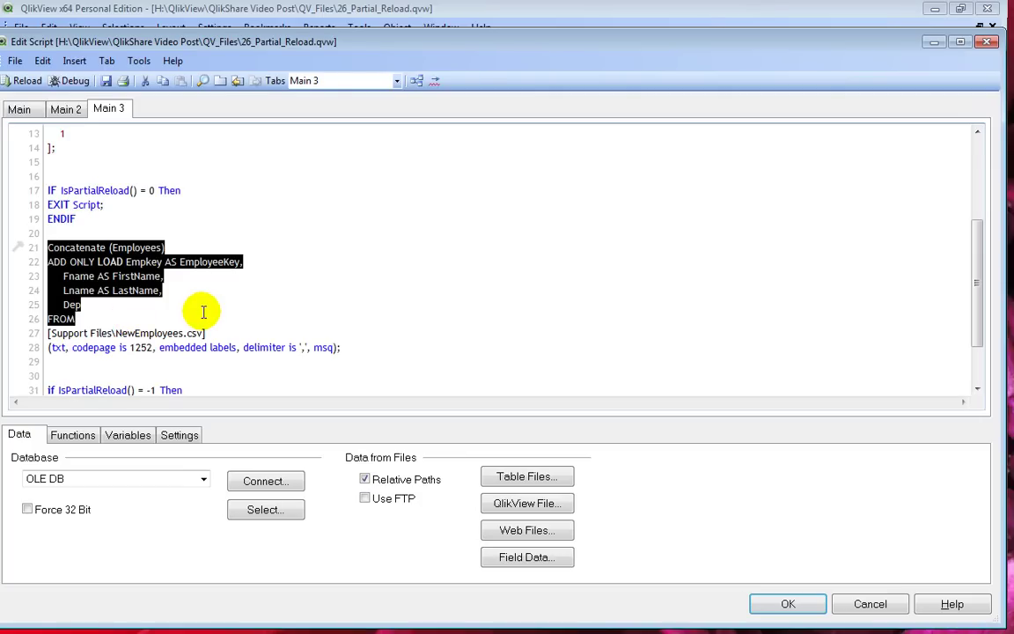
{"action": "left_click", "coordinate": [174, 293]}
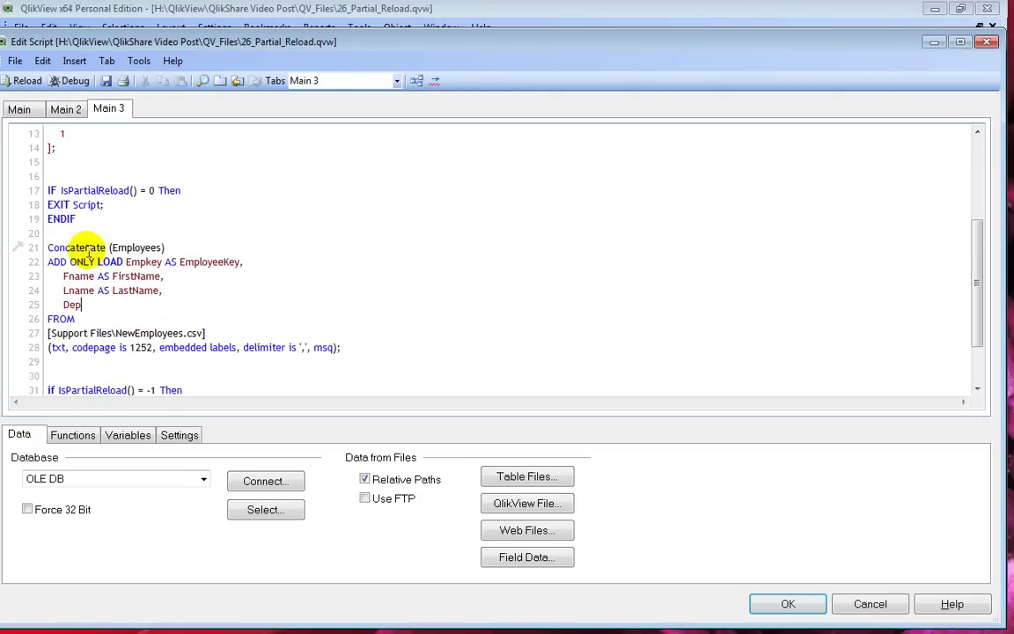
{"action": "left_click_drag", "start_coordinate": [47, 249], "coordinate": [180, 251]}
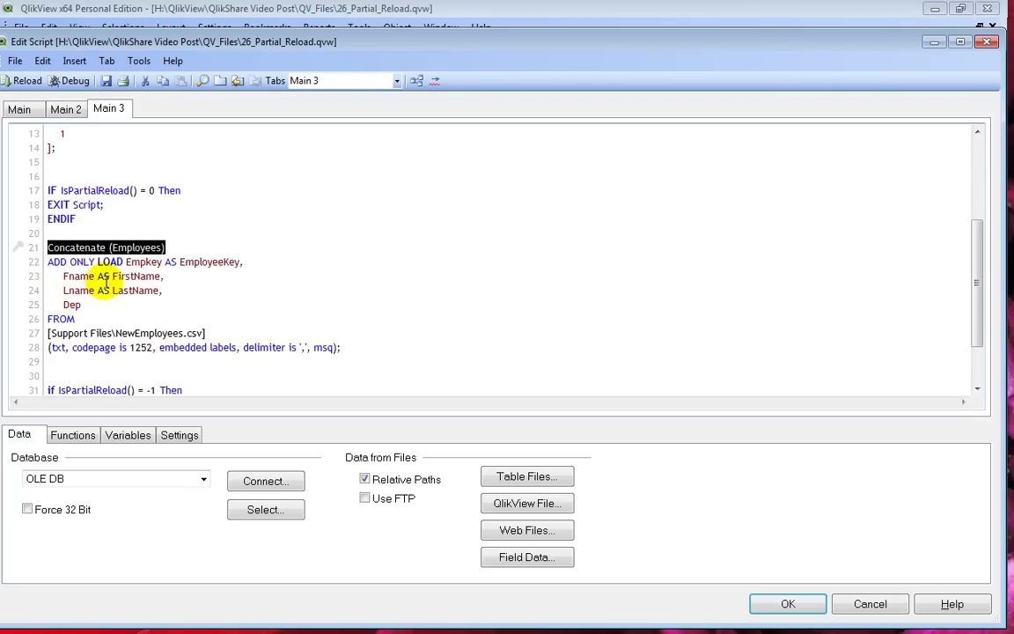
{"action": "double_click", "coordinate": [71, 305]}
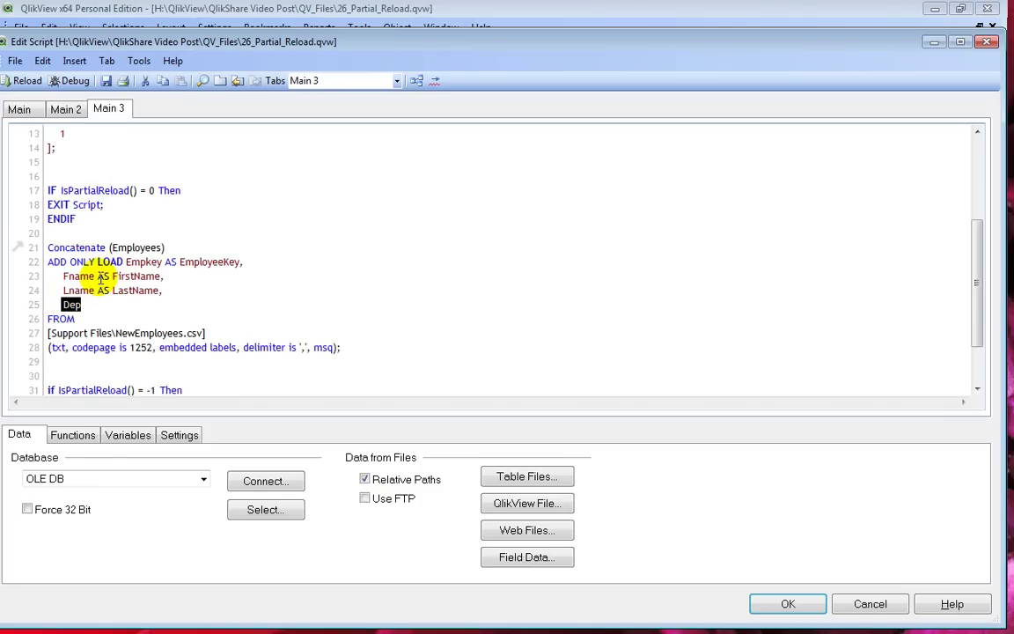
{"action": "scroll", "coordinate": [100, 277], "scroll_direction": "down", "scroll_amount": 1}
Step: Examine the closing IsPartialReload() = -1 exit block and the DROP Table TestTable statement
{"action": "left_click_drag", "start_coordinate": [48, 347], "coordinate": [120, 370]}
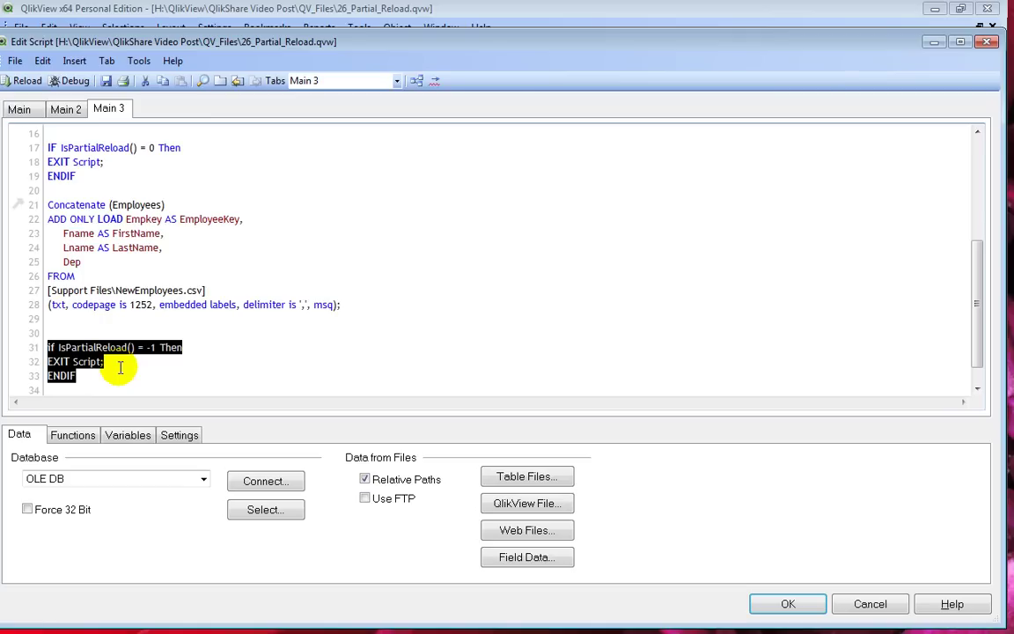
{"action": "left_click_drag", "start_coordinate": [157, 347], "coordinate": [138, 346]}
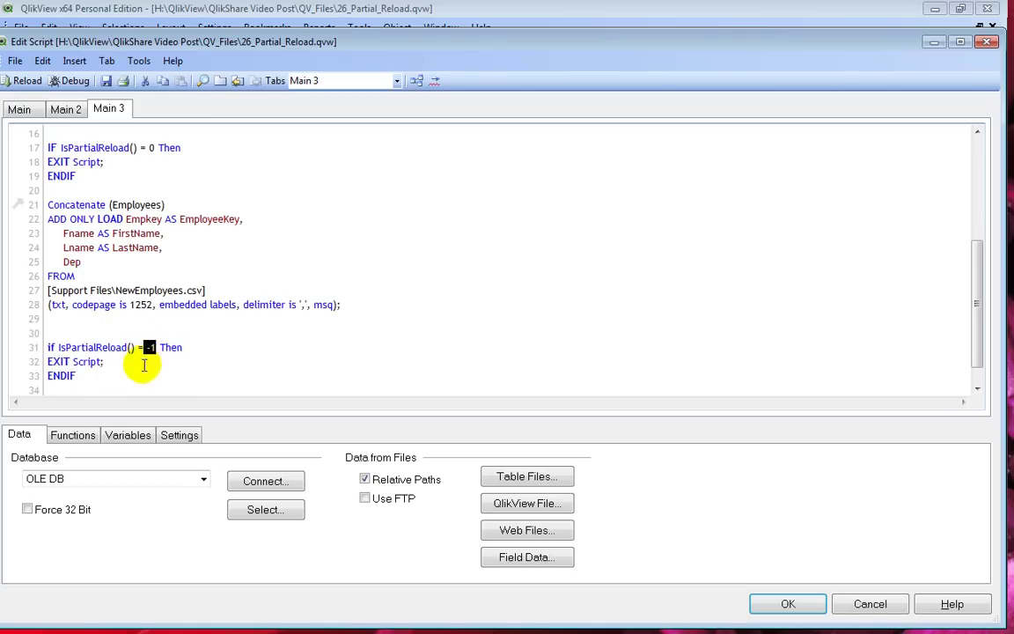
{"action": "left_click_drag", "start_coordinate": [129, 362], "coordinate": [35, 361]}
{"action": "scroll", "coordinate": [123, 320], "scroll_direction": "down", "scroll_amount": 1}
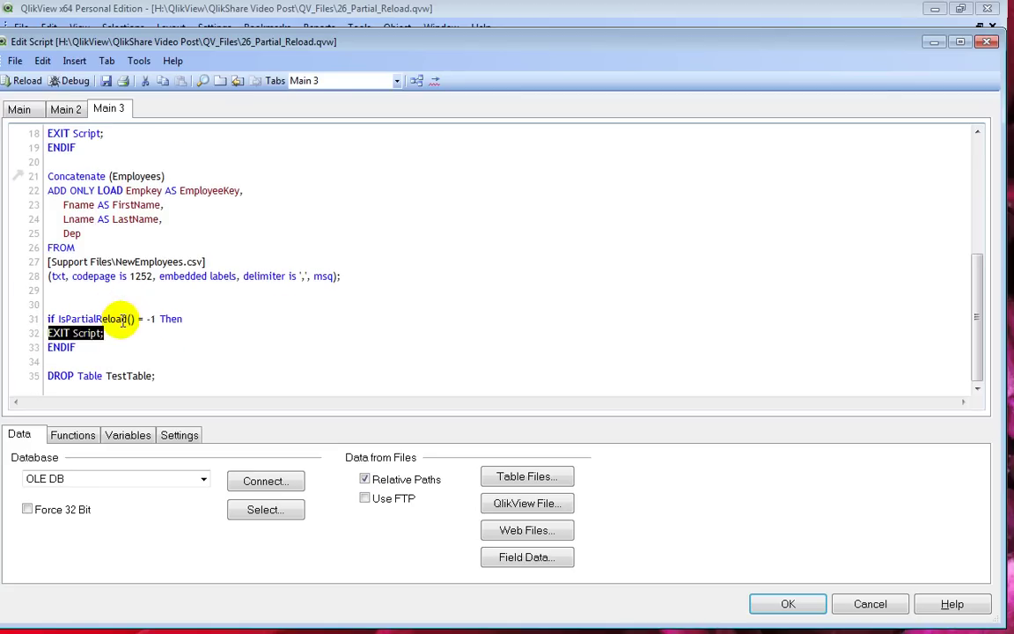
{"action": "left_click", "coordinate": [122, 320]}
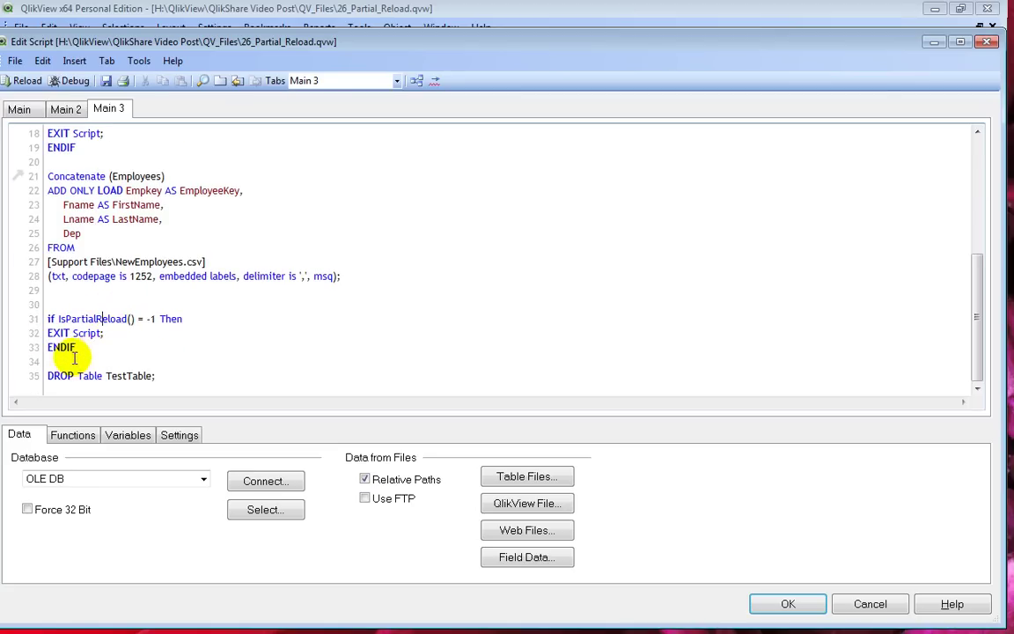
{"action": "left_click_drag", "start_coordinate": [53, 378], "coordinate": [176, 376]}
{"action": "left_click", "coordinate": [176, 375]}
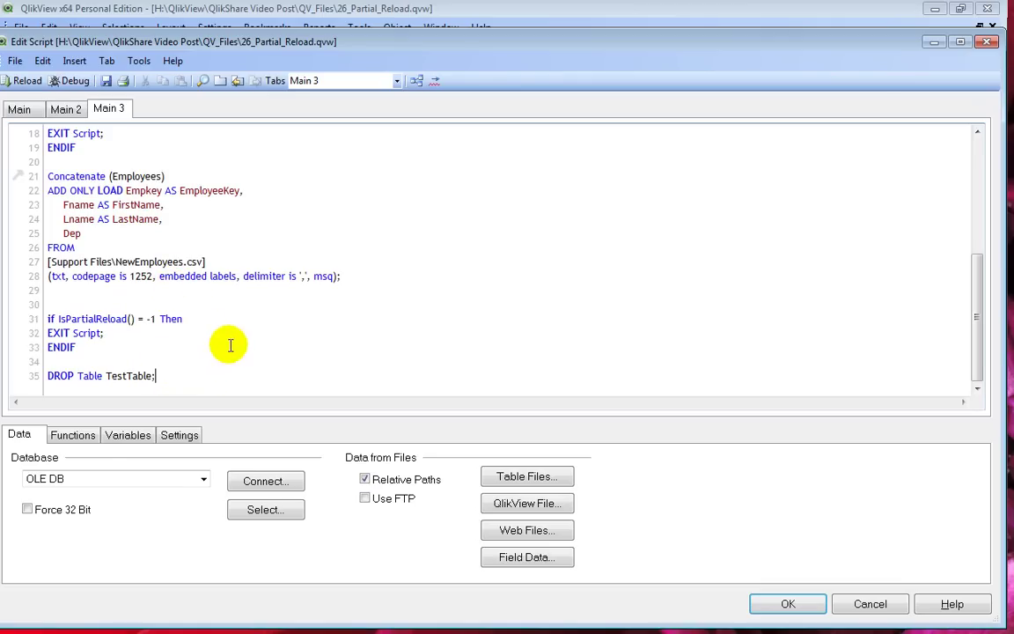
Step: Comment out the Main 3 script from TestTable through the DROP Table statement and run a full reload, keeping the sheet's fields as they are
{"action": "left_click_drag", "start_coordinate": [158, 377], "coordinate": [41, 262]}
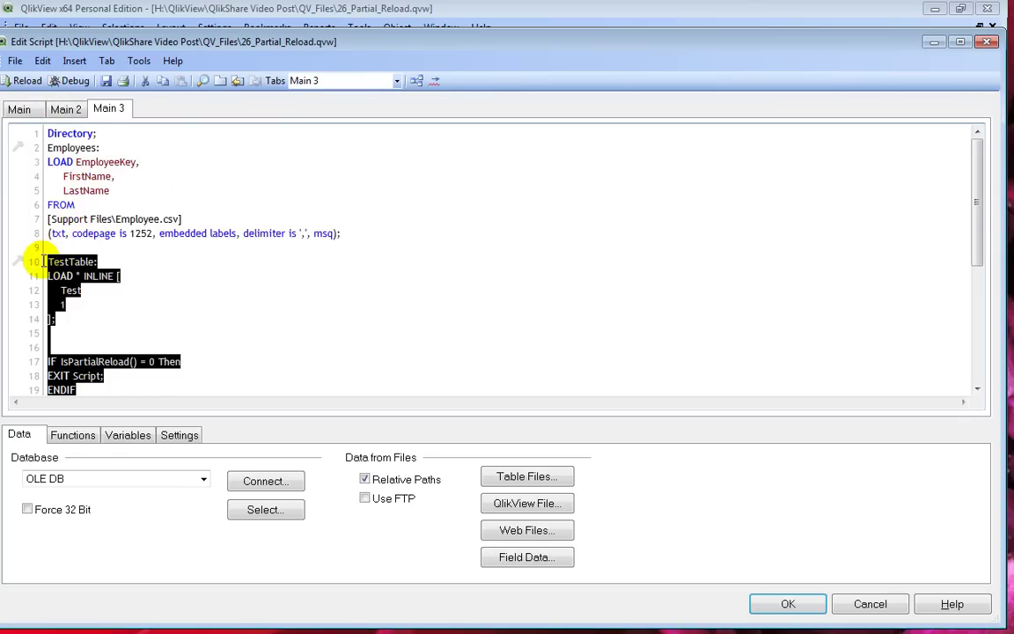
{"action": "left_click", "coordinate": [42, 61]}
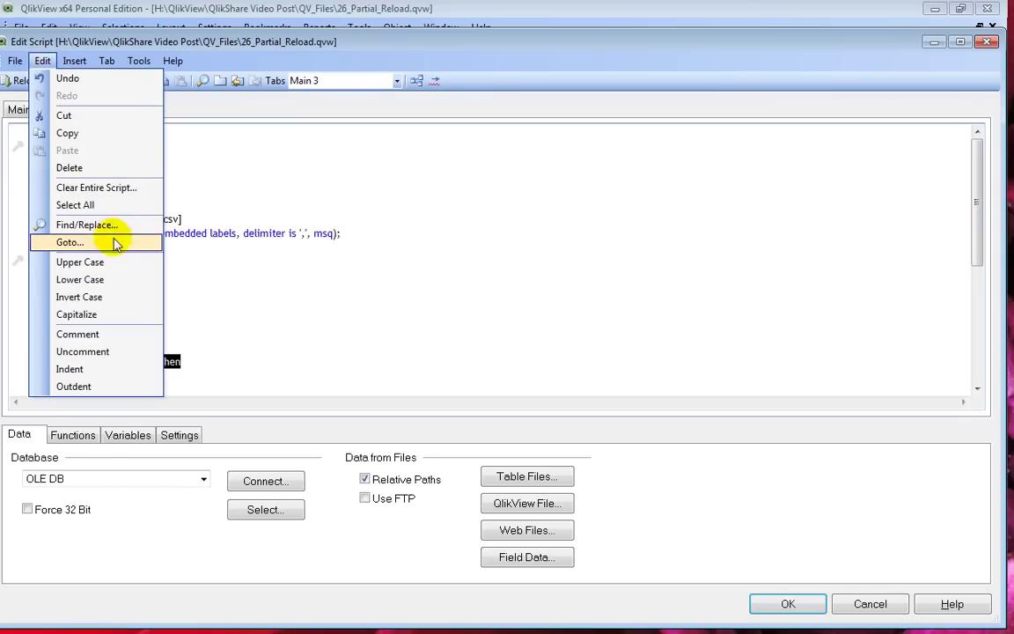
{"action": "left_click", "coordinate": [124, 335]}
{"action": "left_click", "coordinate": [23, 80]}
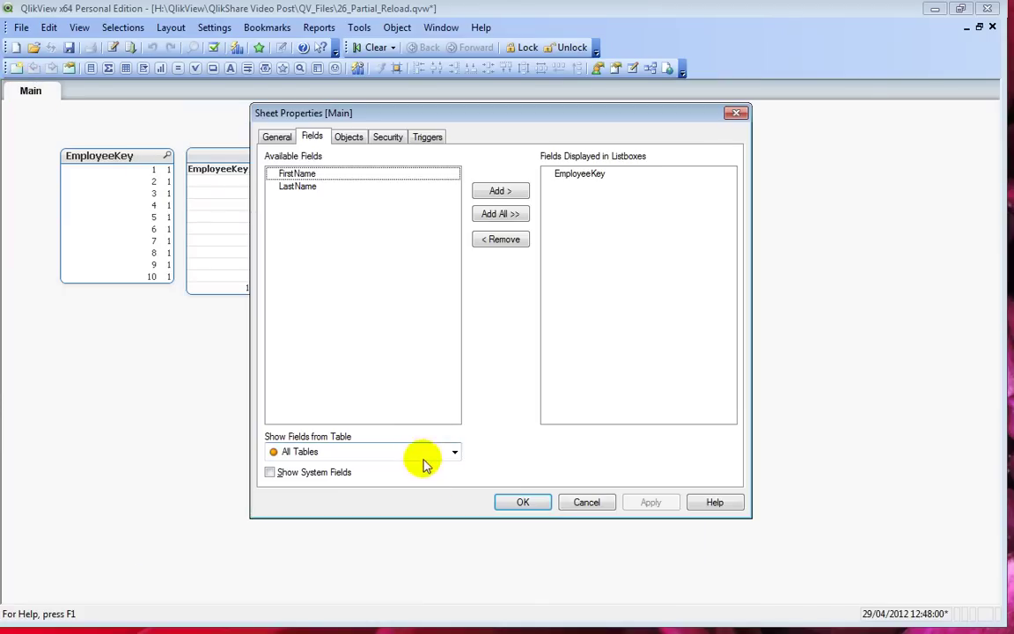
{"action": "left_click", "coordinate": [528, 501]}
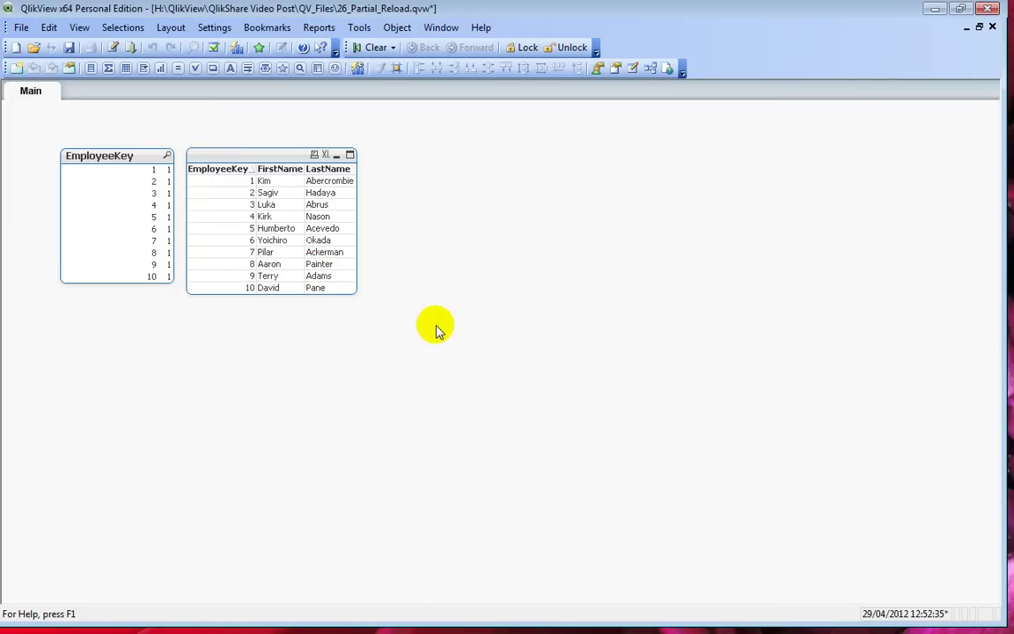
Step: Reopen the script, uncomment Main 3 from TestTable through the DROP Table statement, and accept the script changes without reloading
{"action": "key", "text": "ctrl+shift+r"}
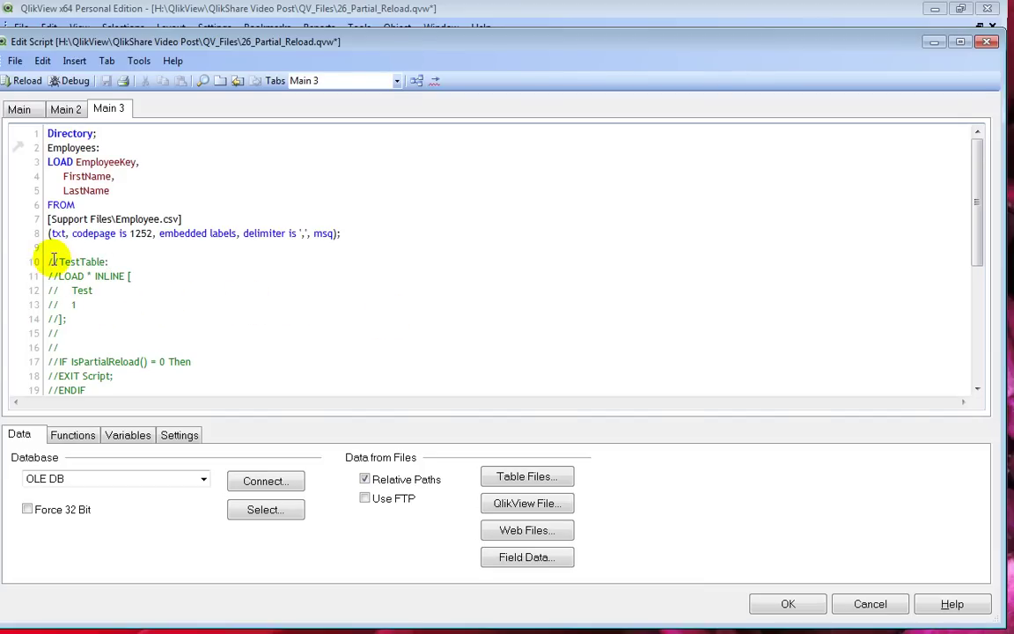
{"action": "left_click_drag", "start_coordinate": [48, 261], "coordinate": [109, 353]}
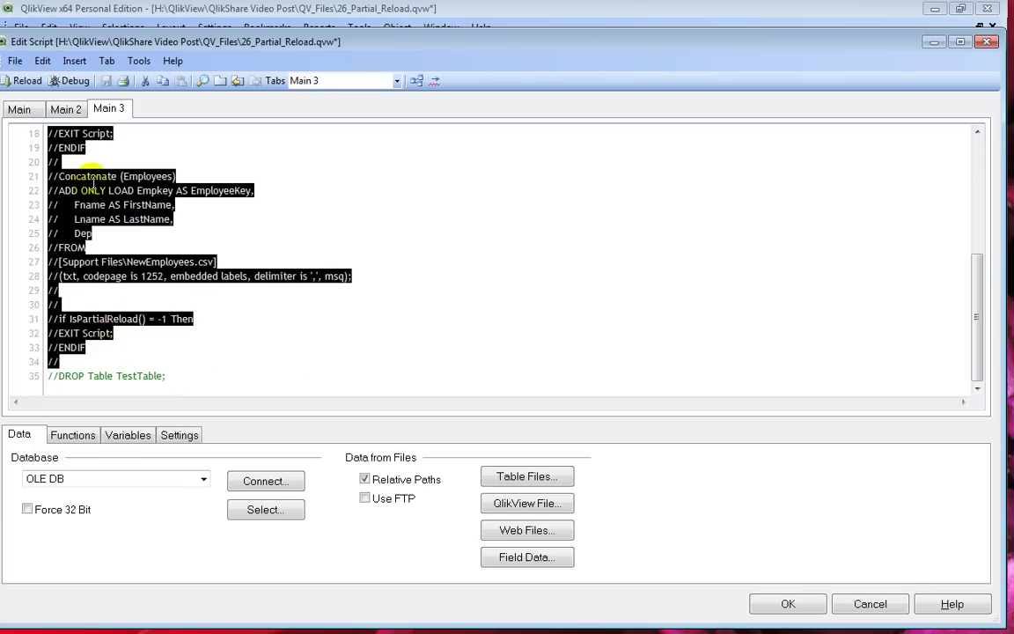
{"action": "left_click", "coordinate": [42, 62]}
{"action": "left_click", "coordinate": [118, 351]}
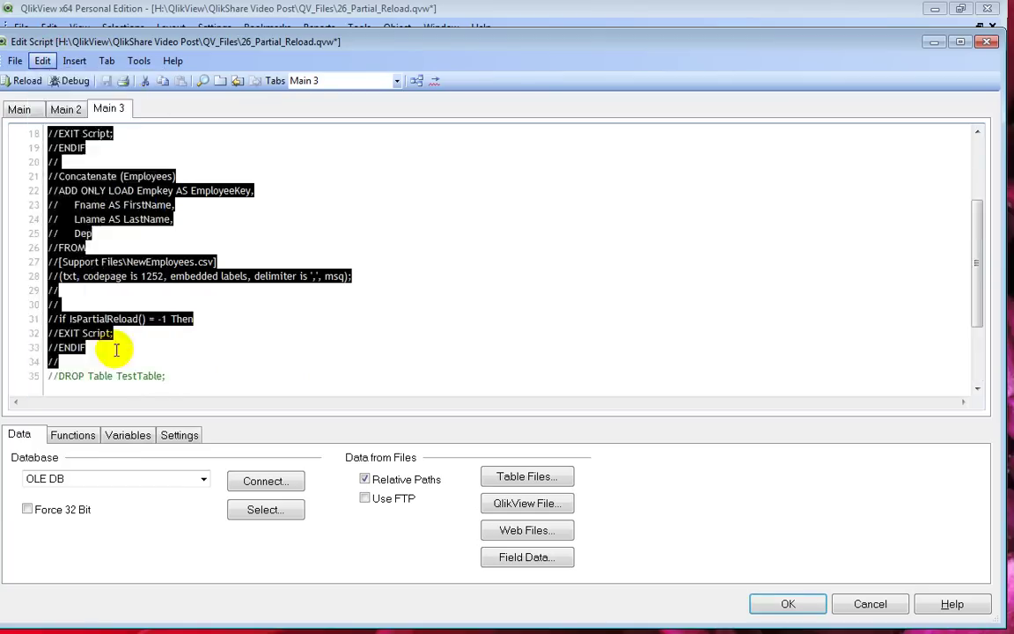
{"action": "left_click", "coordinate": [176, 268]}
{"action": "scroll", "coordinate": [181, 261], "scroll_direction": "up", "scroll_amount": 3}
{"action": "scroll", "coordinate": [184, 262], "scroll_direction": "down", "scroll_amount": 1}
{"action": "scroll", "coordinate": [186, 264], "scroll_direction": "up", "scroll_amount": 1}
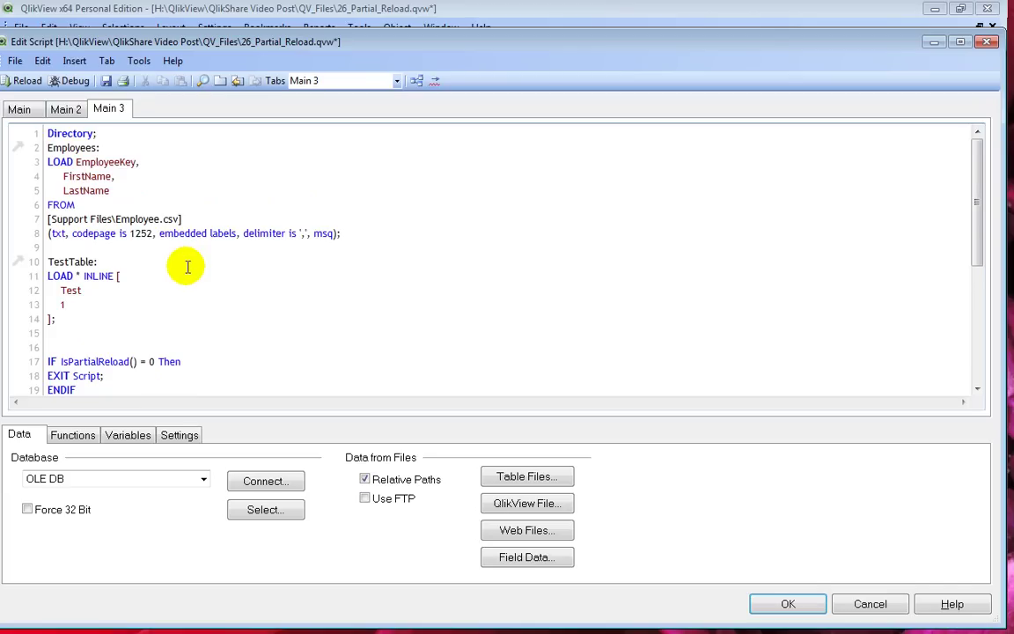
{"action": "left_click_drag", "start_coordinate": [103, 315], "coordinate": [45, 260]}
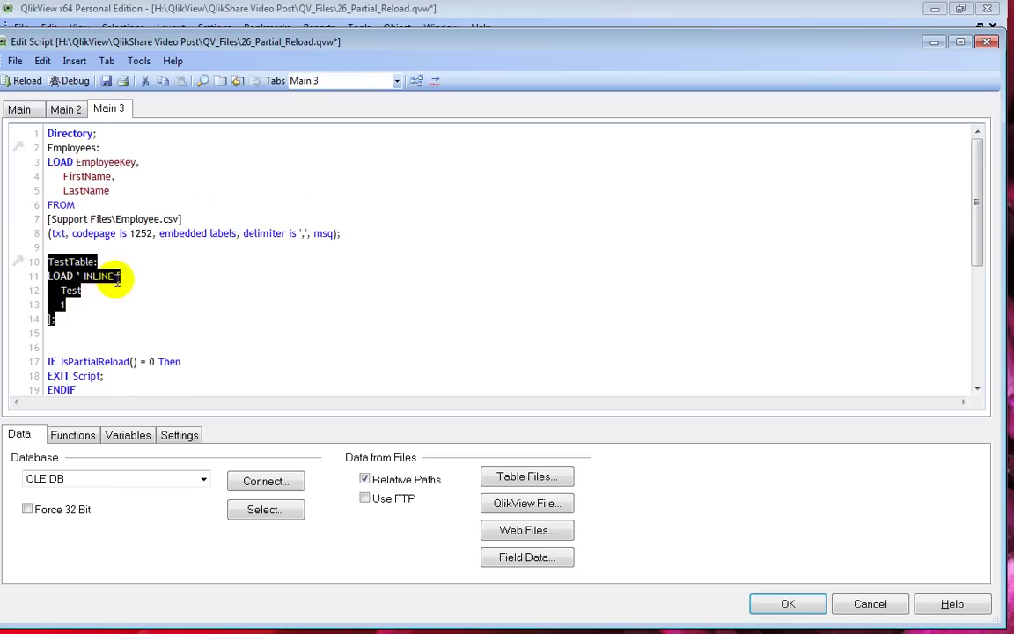
{"action": "left_click", "coordinate": [633, 347]}
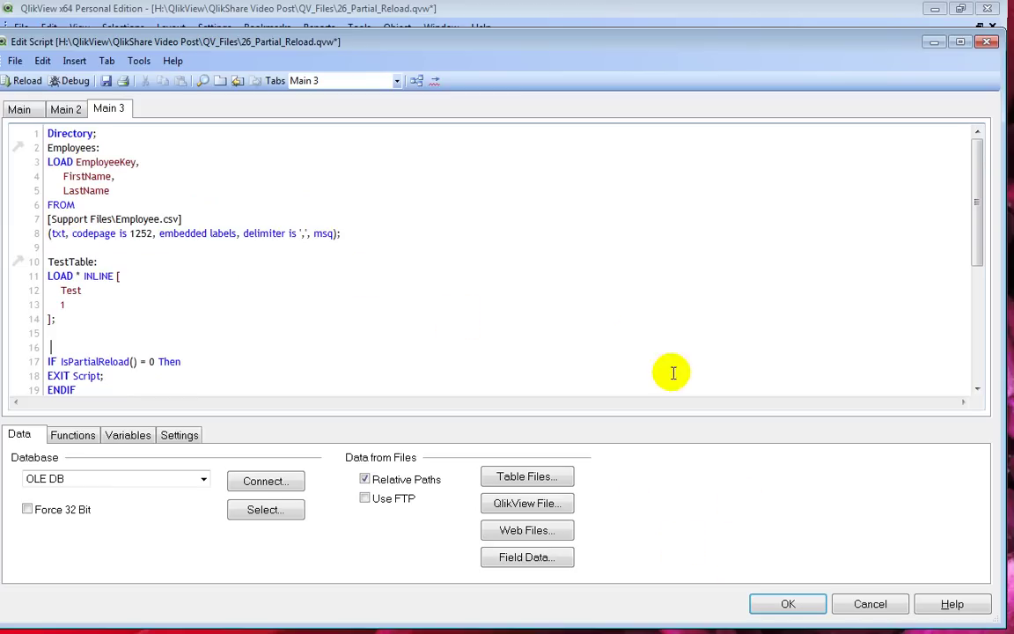
{"action": "left_click", "coordinate": [765, 600]}
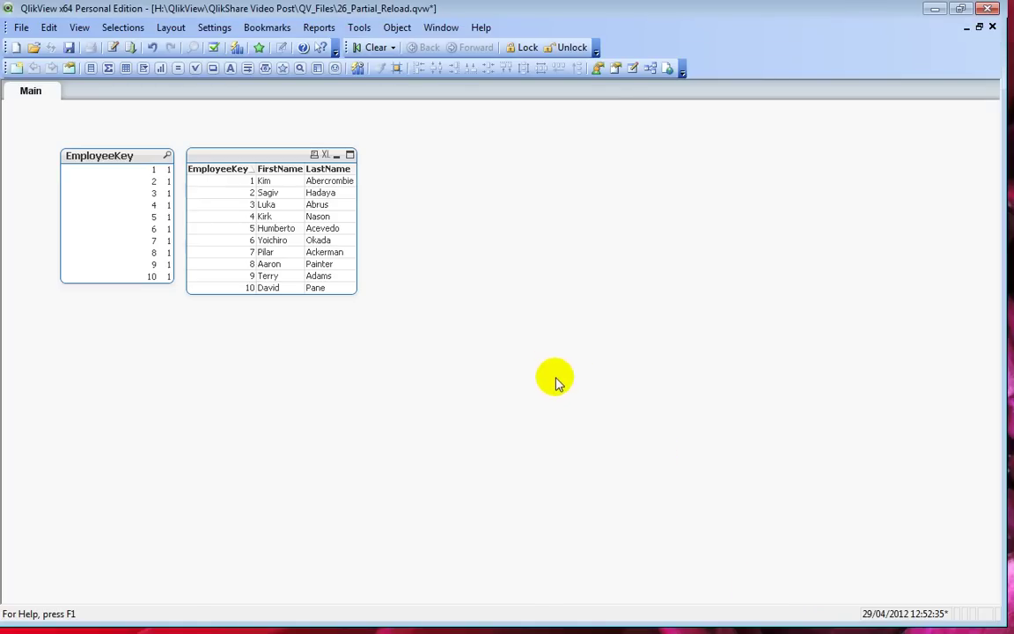
Step: Run a partial reload and inspect the resulting data model in the Table Viewer, then close the viewer
{"action": "key", "text": "ctrl+shift+r"}
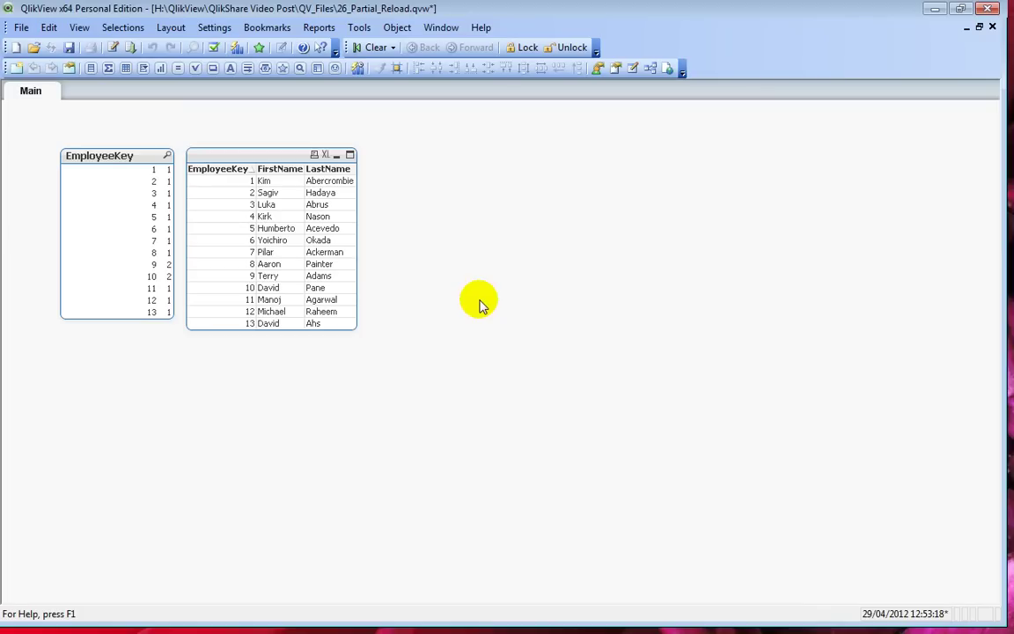
{"action": "key", "text": "ctrl+t"}
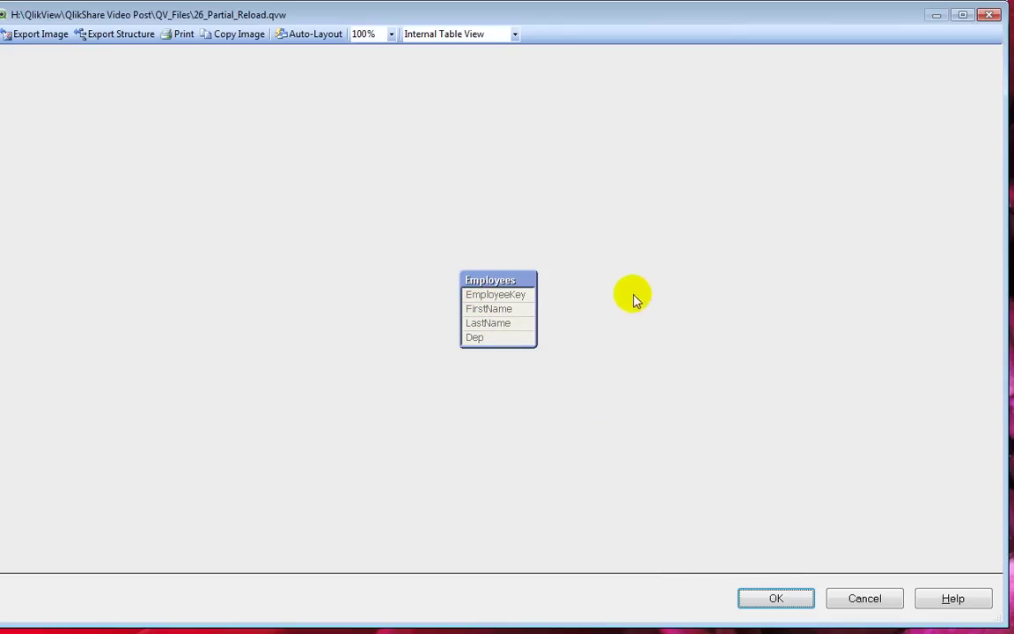
{"action": "left_click", "coordinate": [762, 598]}
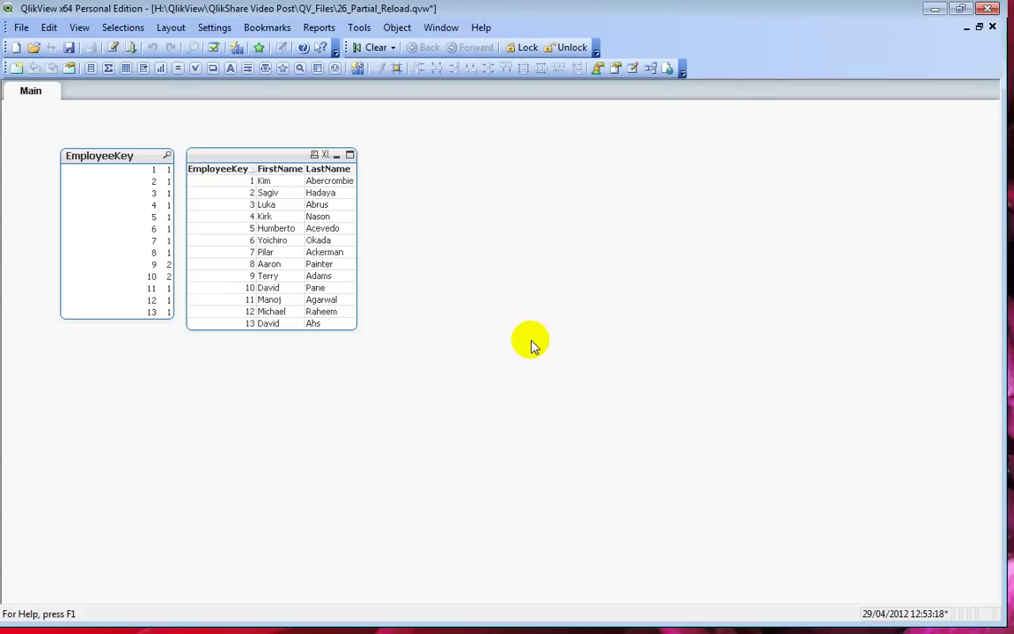
Step: Run a full reload and check which tables and fields it leaves in the Table Viewer
{"action": "key", "text": "ctrl+shift+r"}
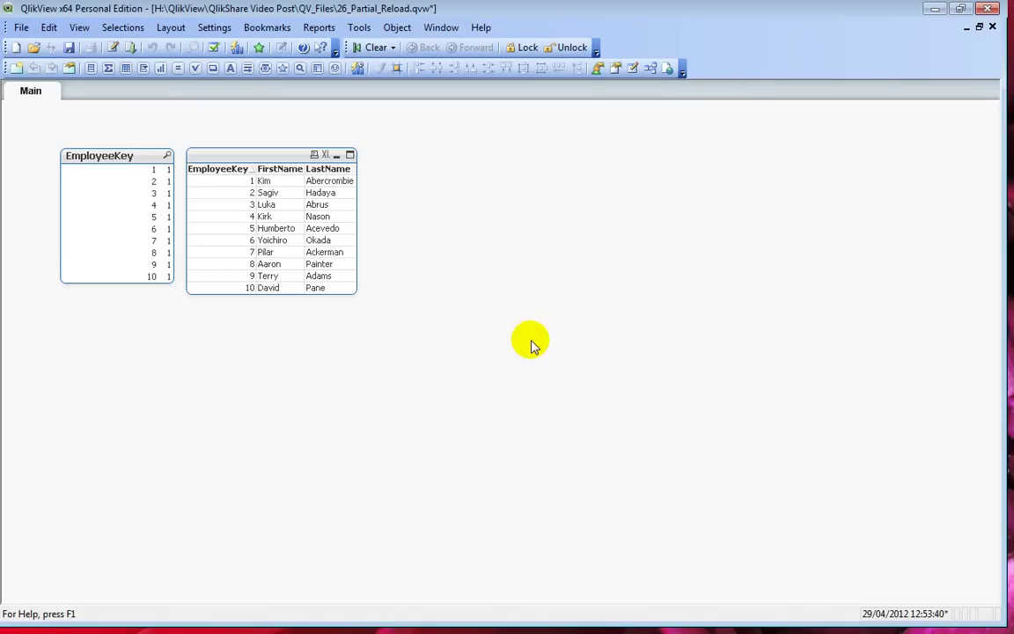
{"action": "key", "text": "ctrl+t"}
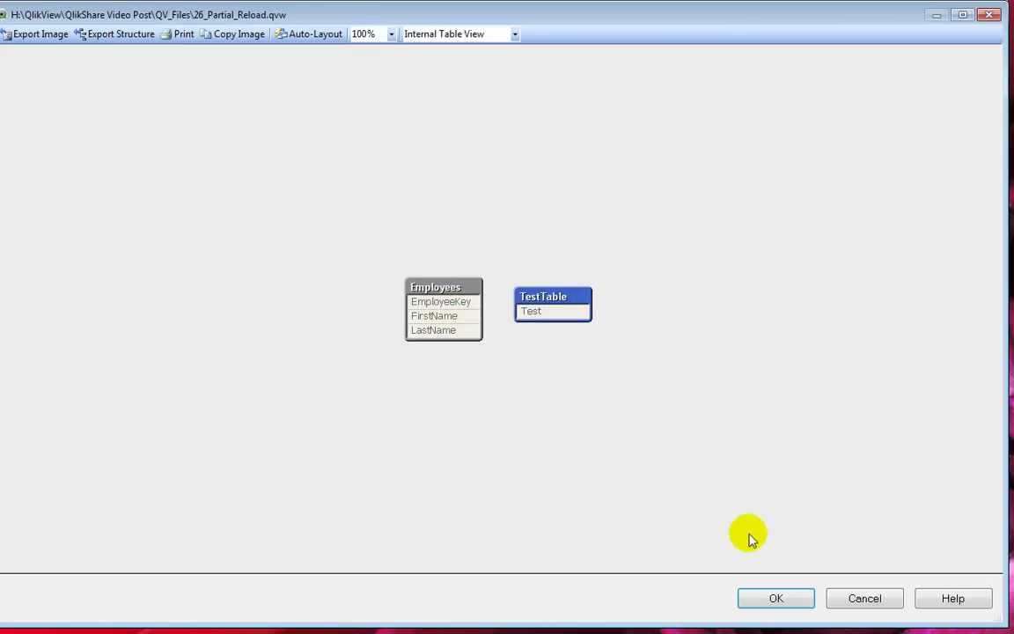
{"action": "left_click", "coordinate": [760, 597]}
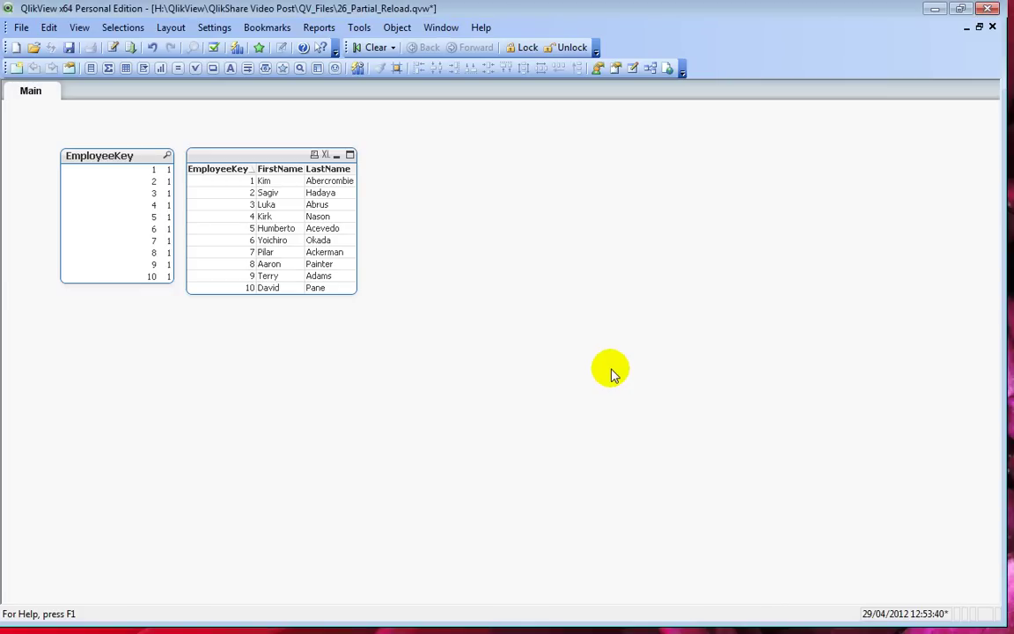
Step: Reopen the script and examine the closing IsPartialReload() = -1 exit block together with the commented-out DROP Table TestTable statement
{"action": "key", "text": "ctrl+e"}
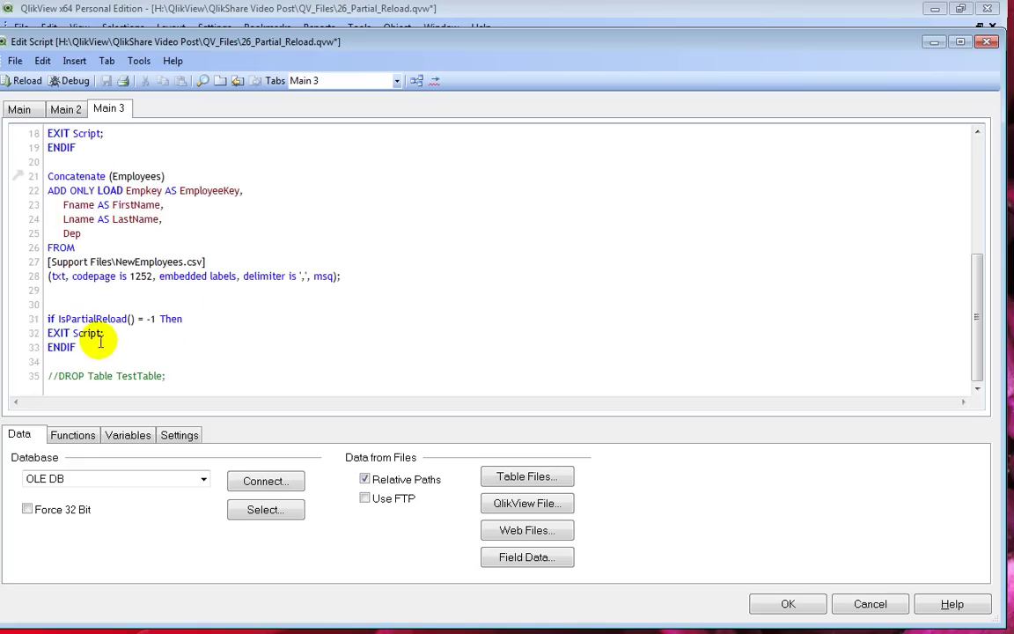
{"action": "left_click_drag", "start_coordinate": [77, 347], "coordinate": [36, 318]}
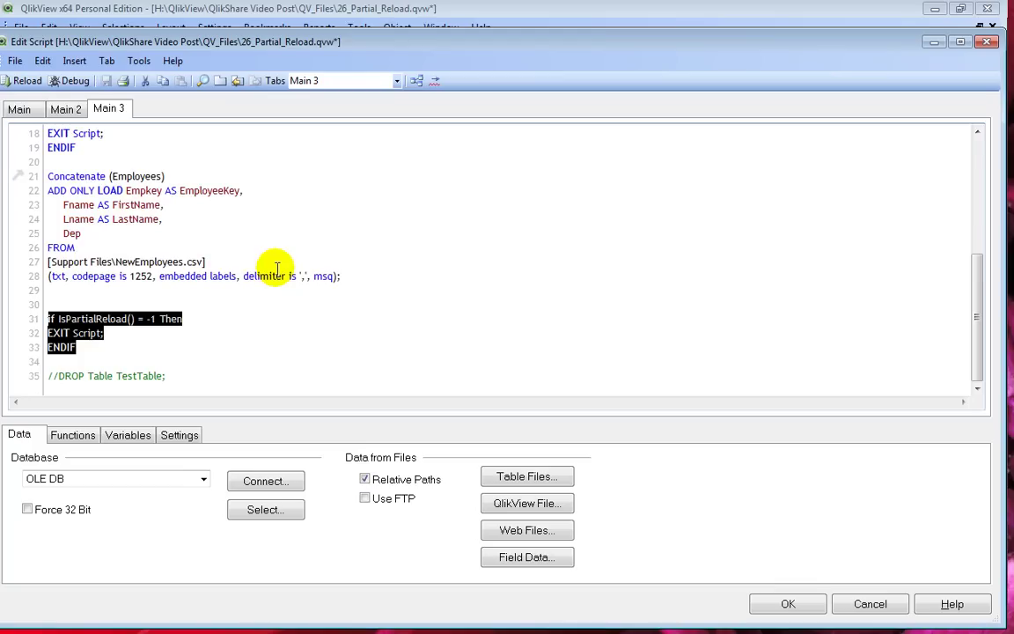
{"action": "left_click_drag", "start_coordinate": [52, 376], "coordinate": [166, 375]}
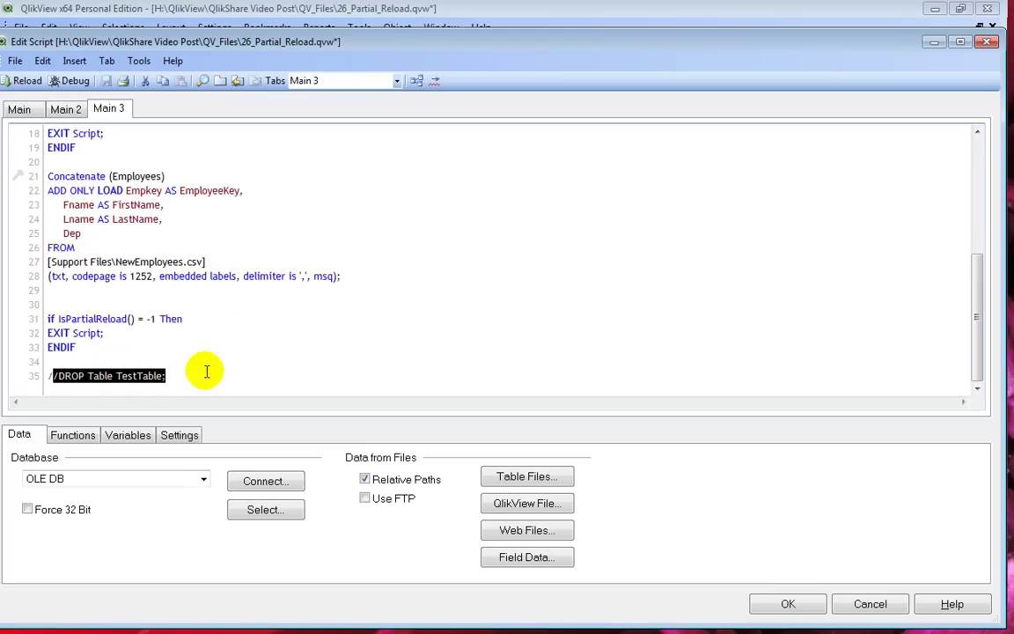
{"action": "left_click_drag", "start_coordinate": [104, 347], "coordinate": [45, 317]}
{"action": "left_click_drag", "start_coordinate": [52, 361], "coordinate": [36, 324]}
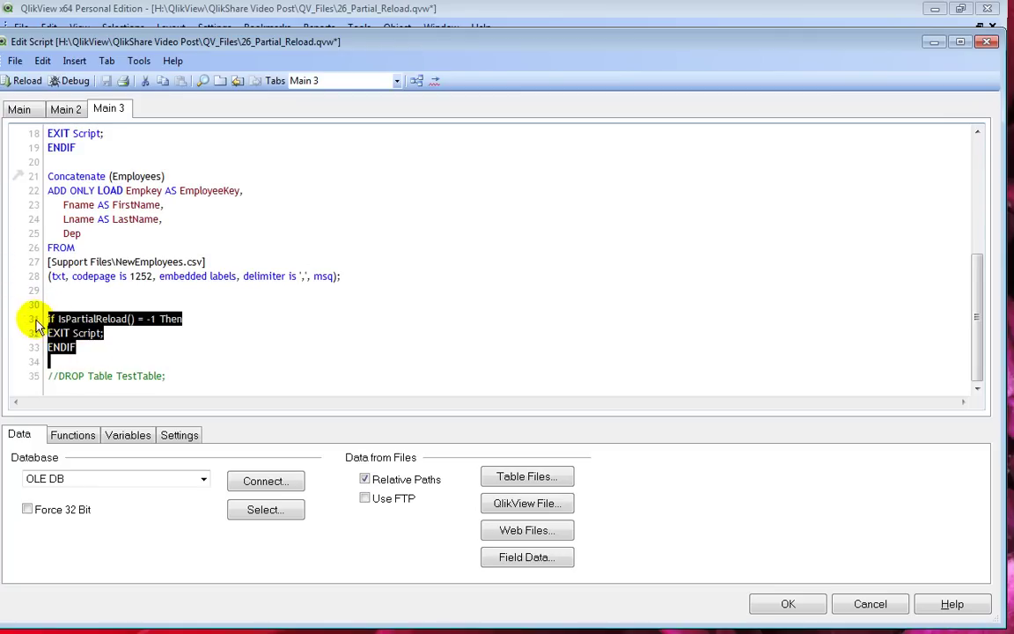